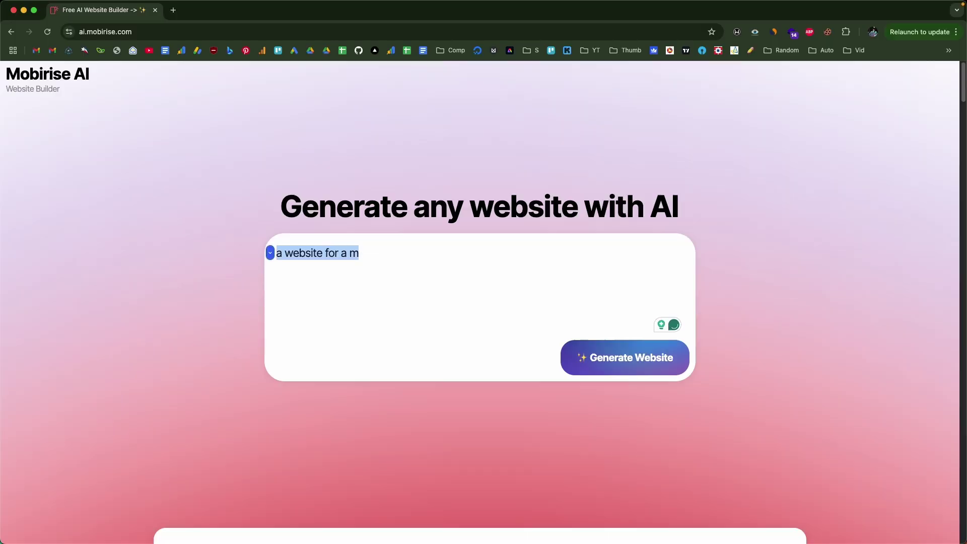
- Describe the site in the AI prompt as a website for my web development agency that provides web development and designing services
text(a website for my web development a)
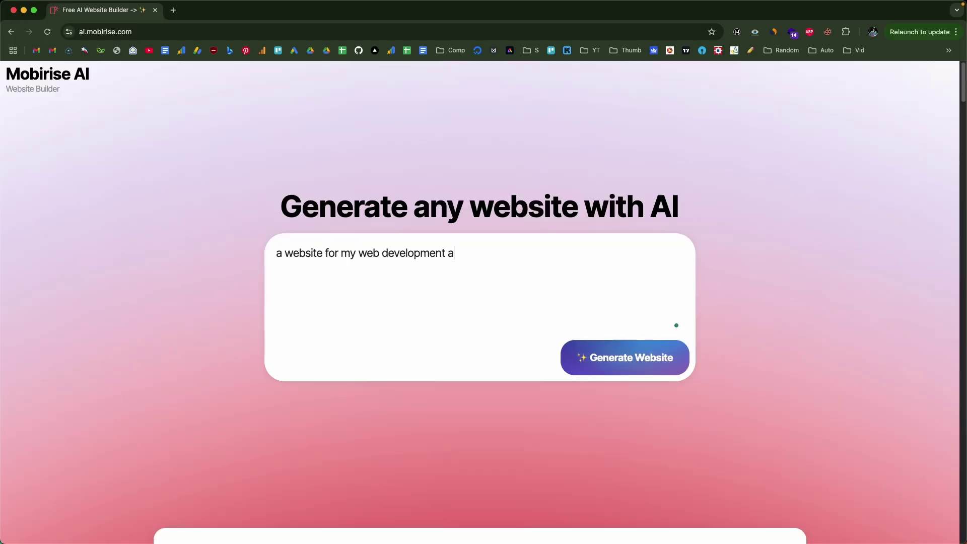
text(gency that provides web development and designing ser)
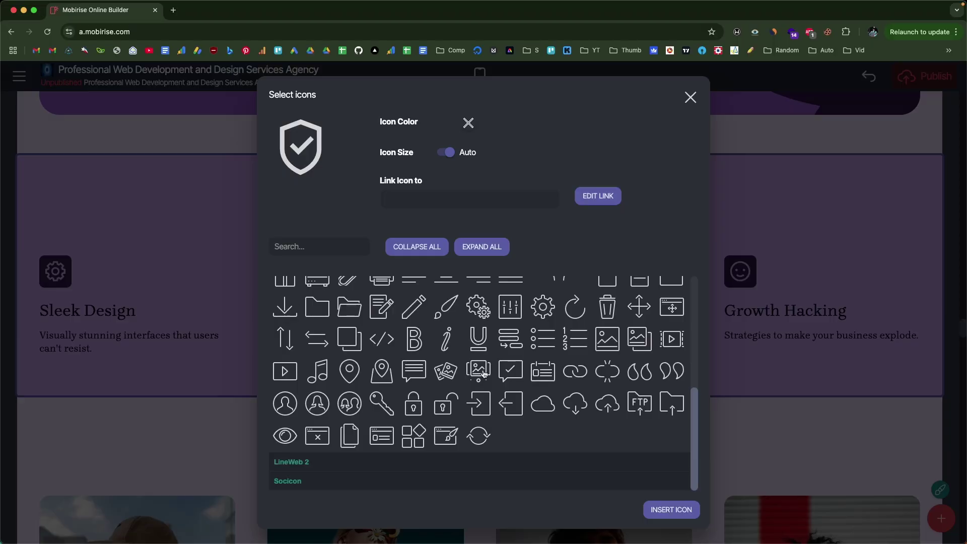
- Add the Our Trusted Partners in Bloom slider block between the Whispers from the Web and Your Online Reputation sections
scroll(477, 382, up, 5)
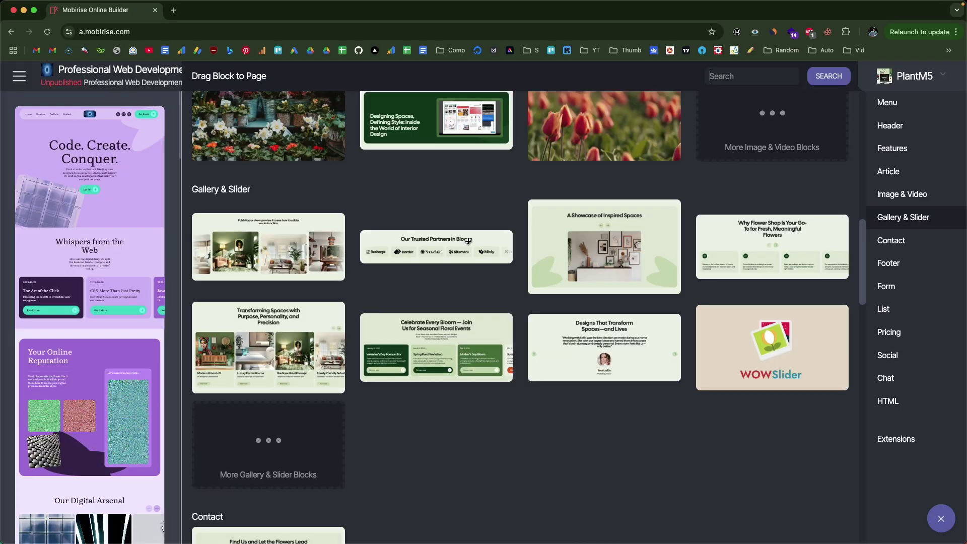
drag(468, 241, 115, 326)
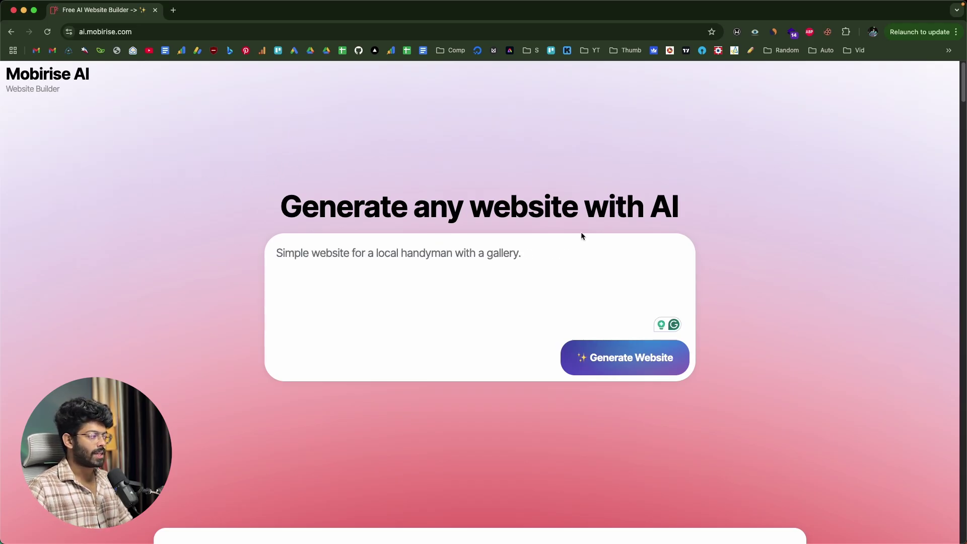
- Examine the community gallery of AI-generated websites below the prompt box
click(532, 258)
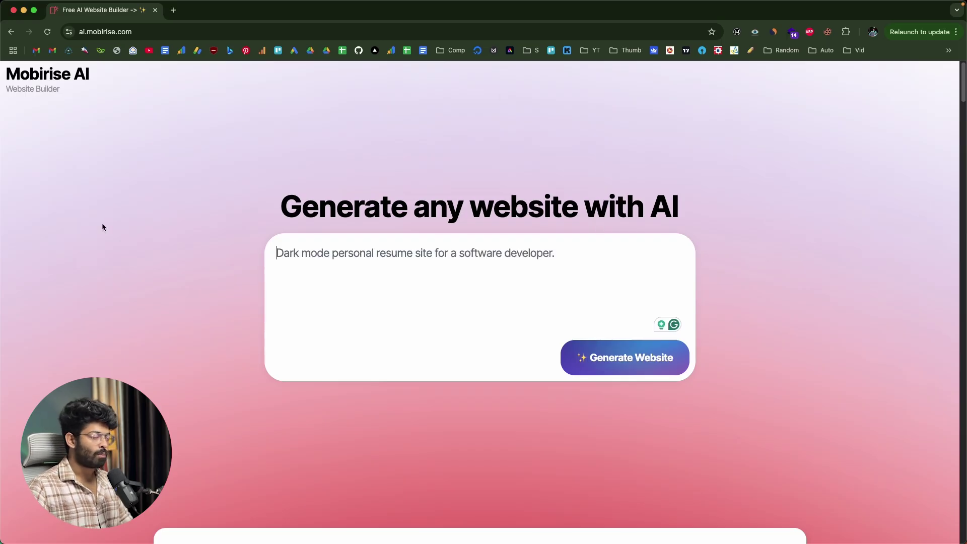
scroll(99, 213, down, 8)
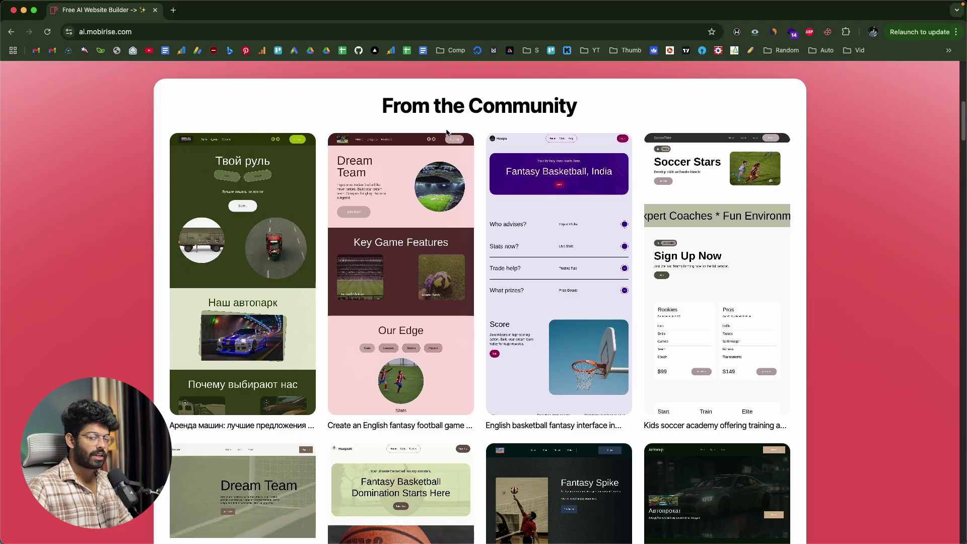
scroll(397, 151, down, 15)
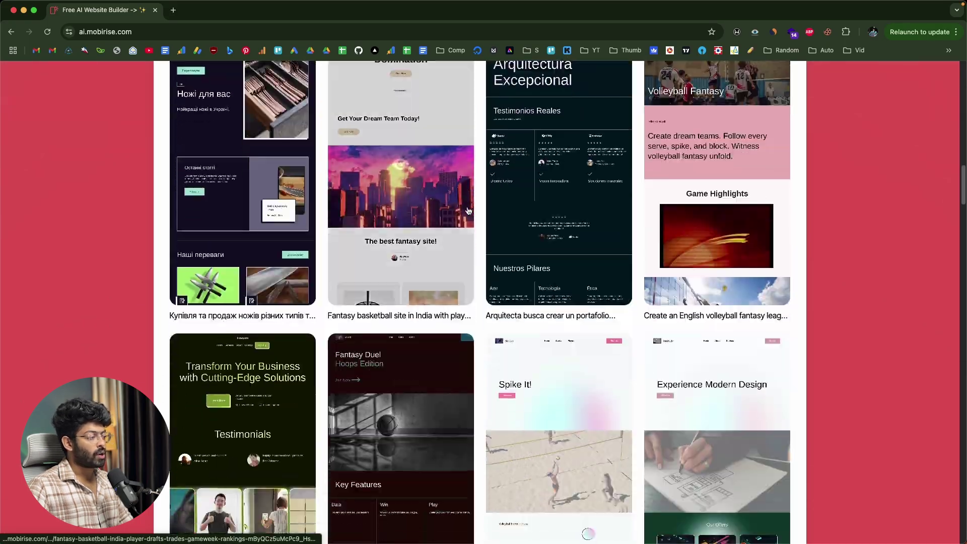
scroll(468, 211, down, 20)
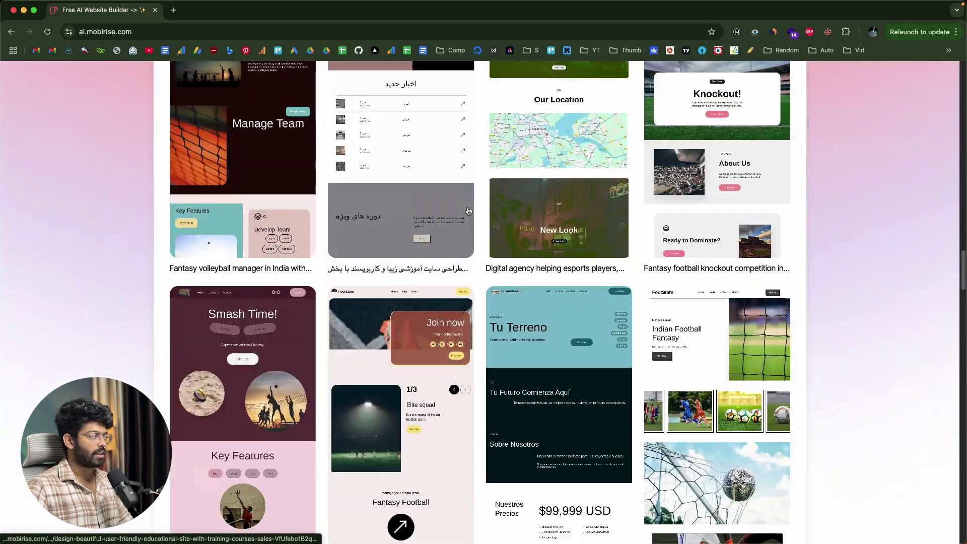
scroll(467, 210, up, 20)
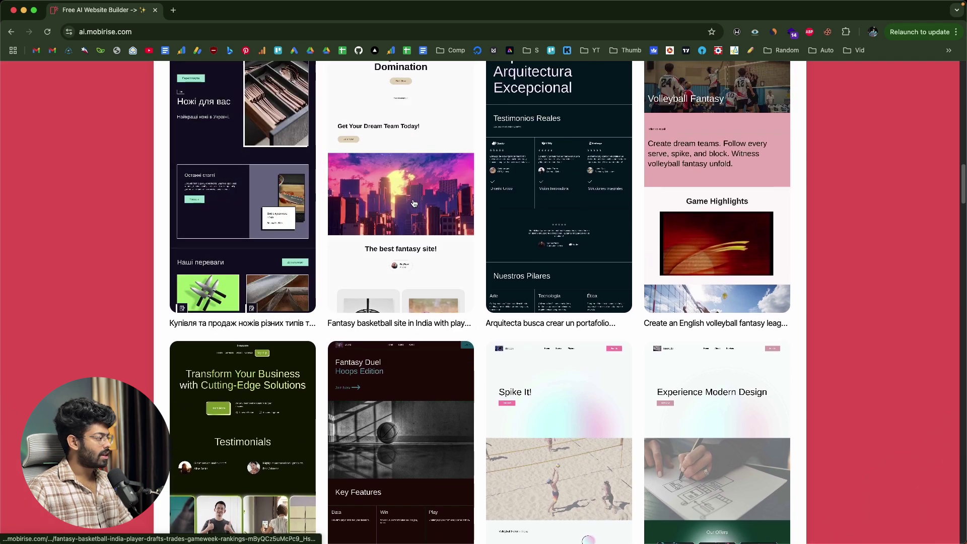
scroll(414, 203, down, 7)
- Open the community site with the Transform Your Business with Cutting-Edge Solutions heading and look through its sections
click(250, 233)
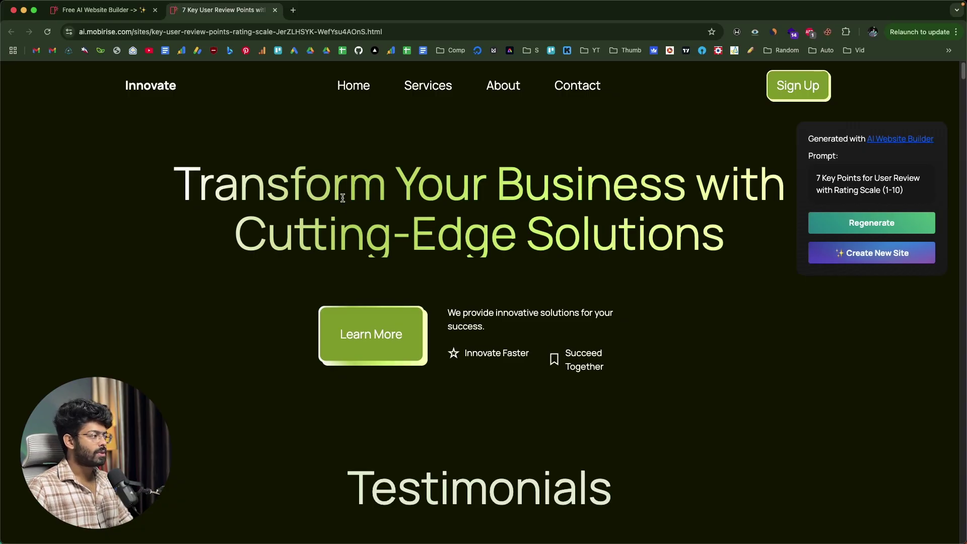
scroll(366, 221, down, 15)
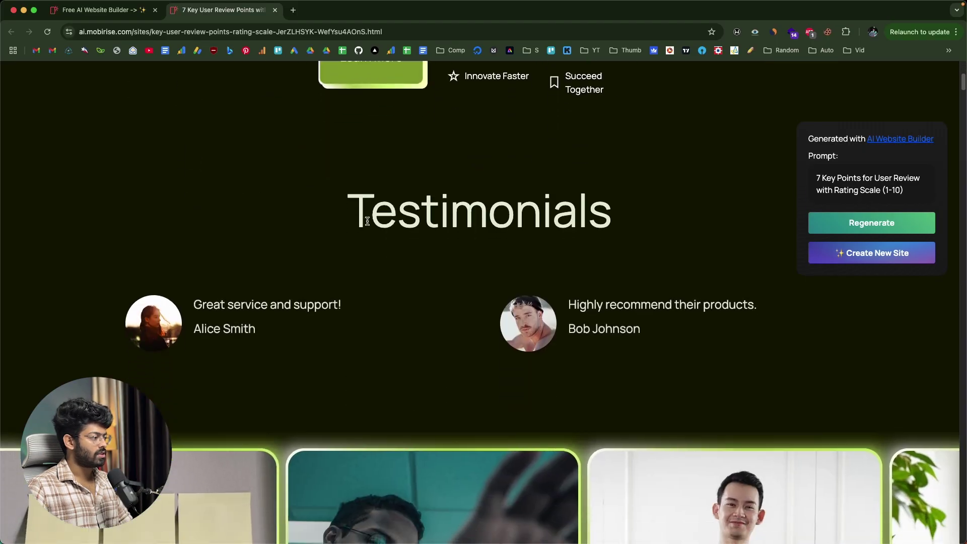
scroll(424, 226, down, 18)
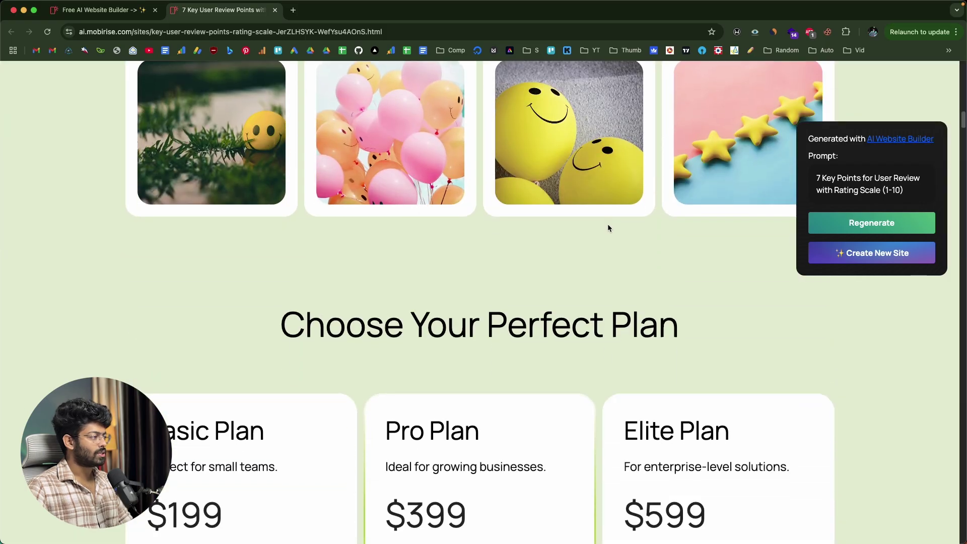
scroll(395, 216, down, 18)
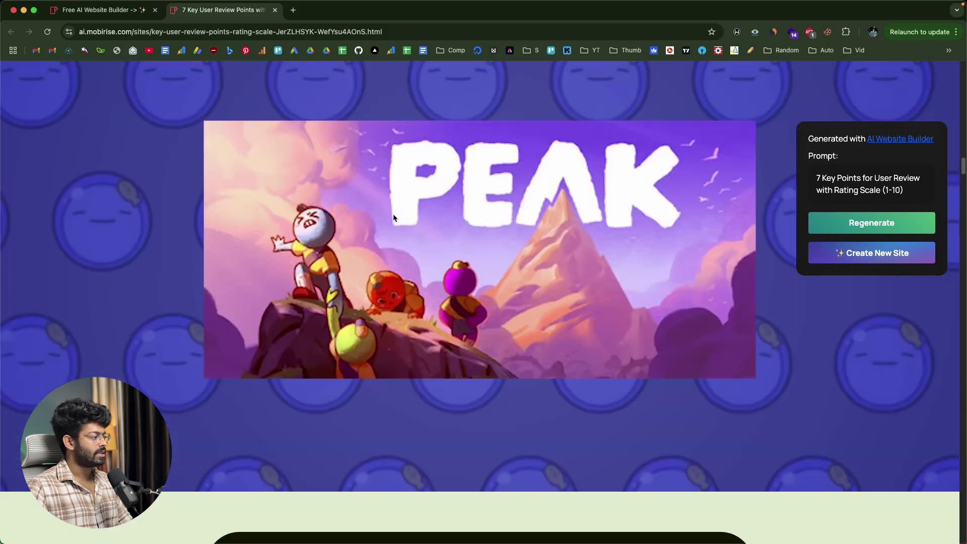
scroll(394, 216, down, 20)
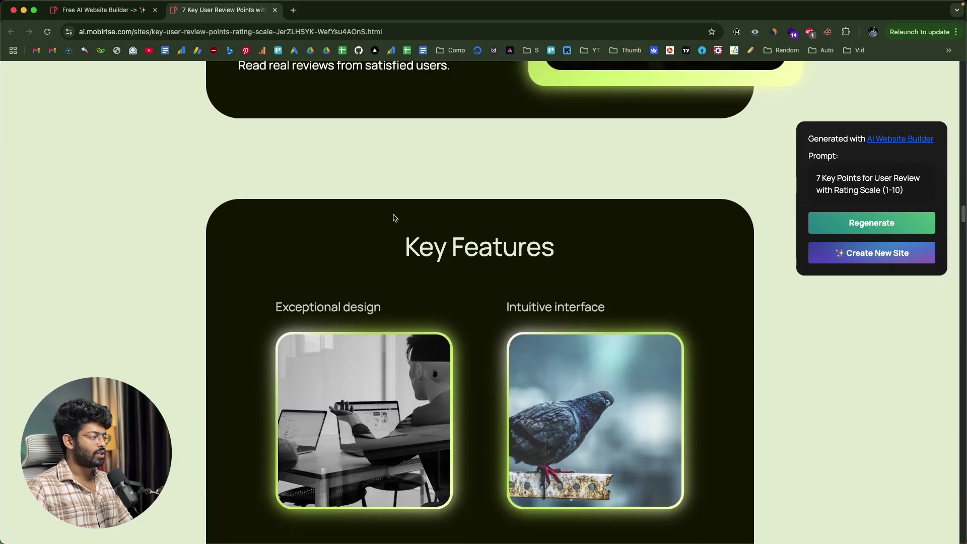
scroll(393, 216, down, 15)
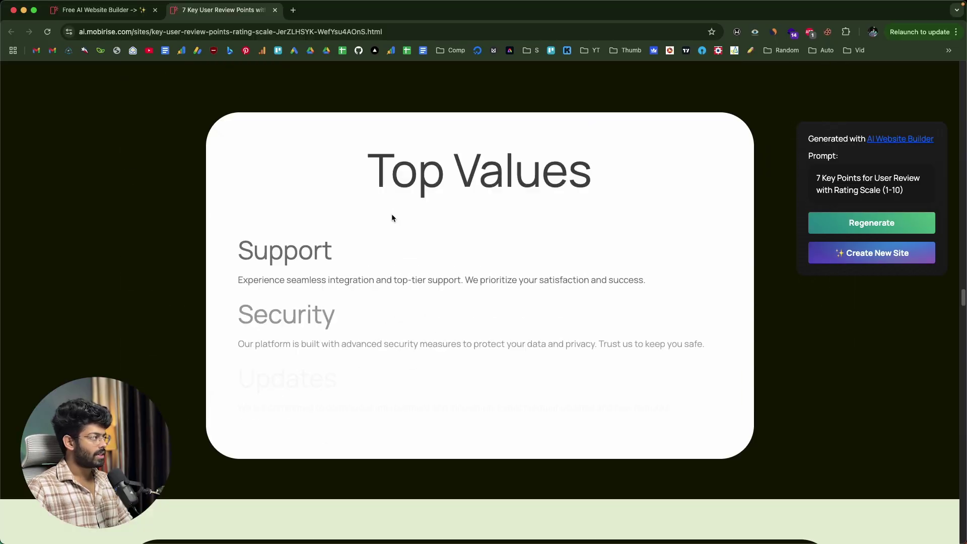
- Return to the community gallery, open the Fantasy Spike volleyball site and look through its sections
click(130, 10)
scroll(486, 307, up, 7)
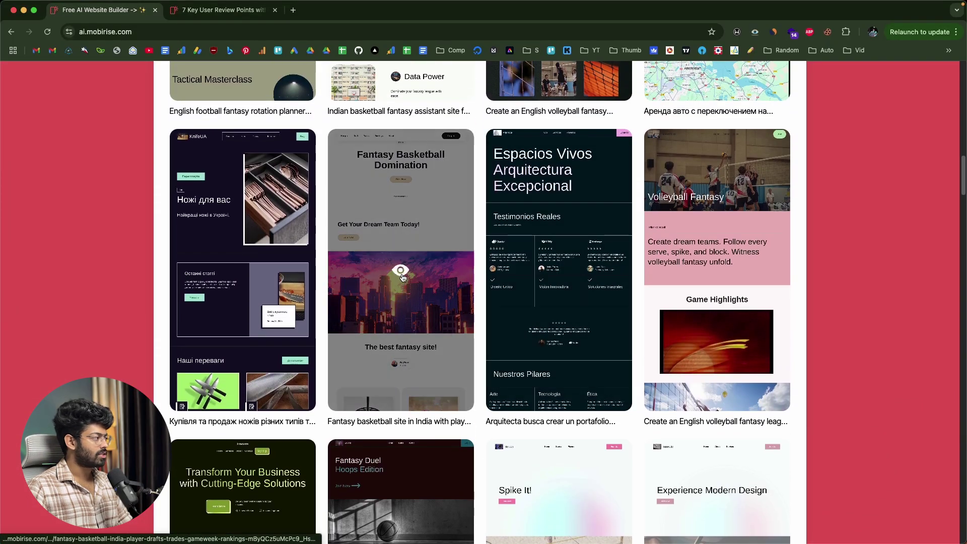
scroll(401, 277, up, 7)
scroll(403, 278, up, 2)
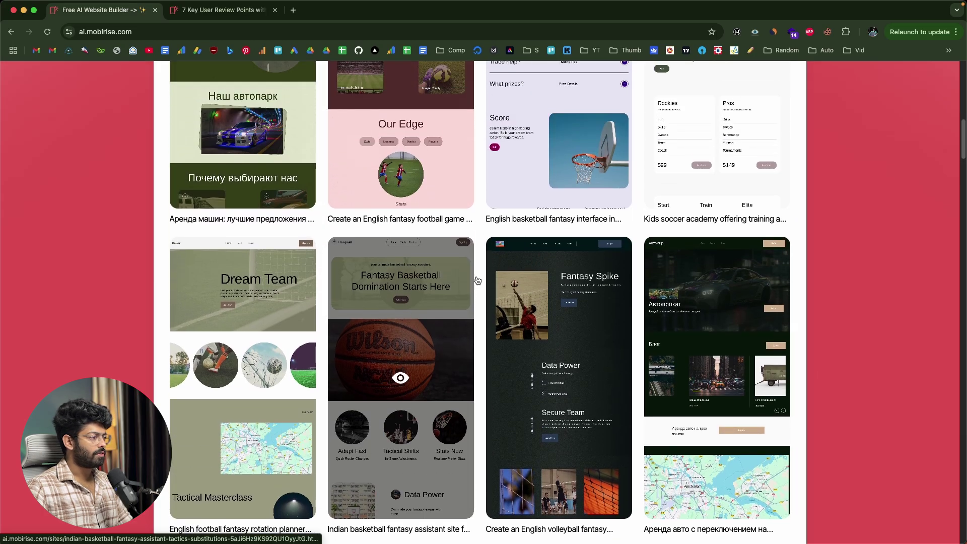
click(599, 305)
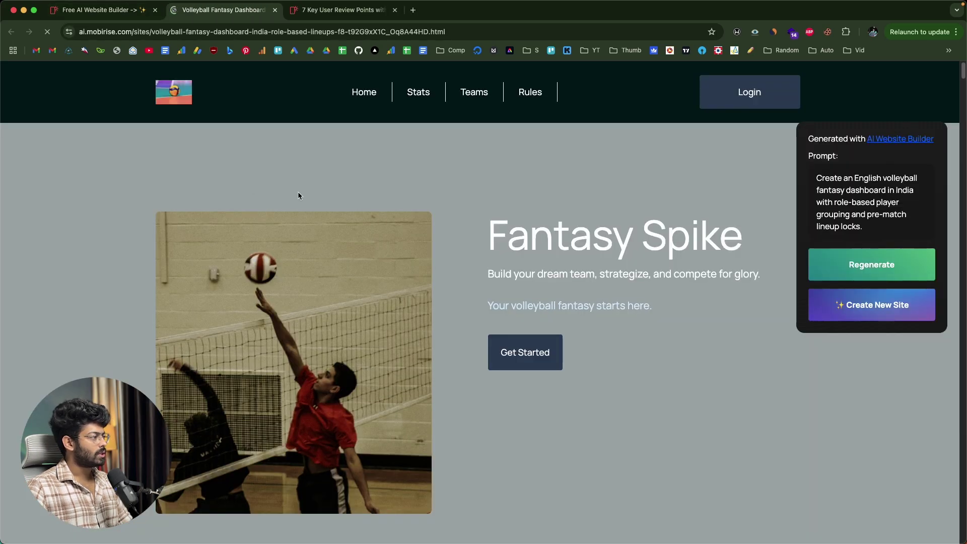
scroll(590, 248, down, 15)
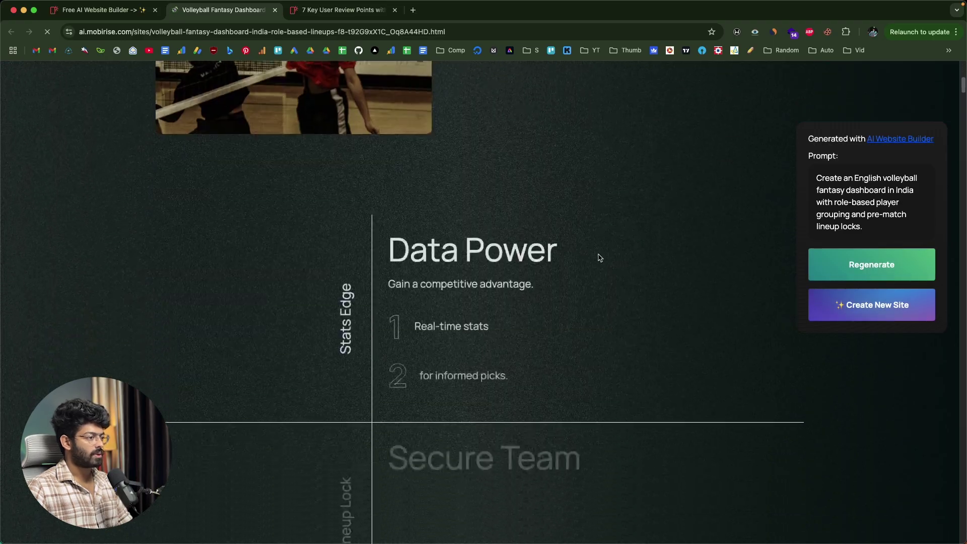
scroll(598, 253, down, 12)
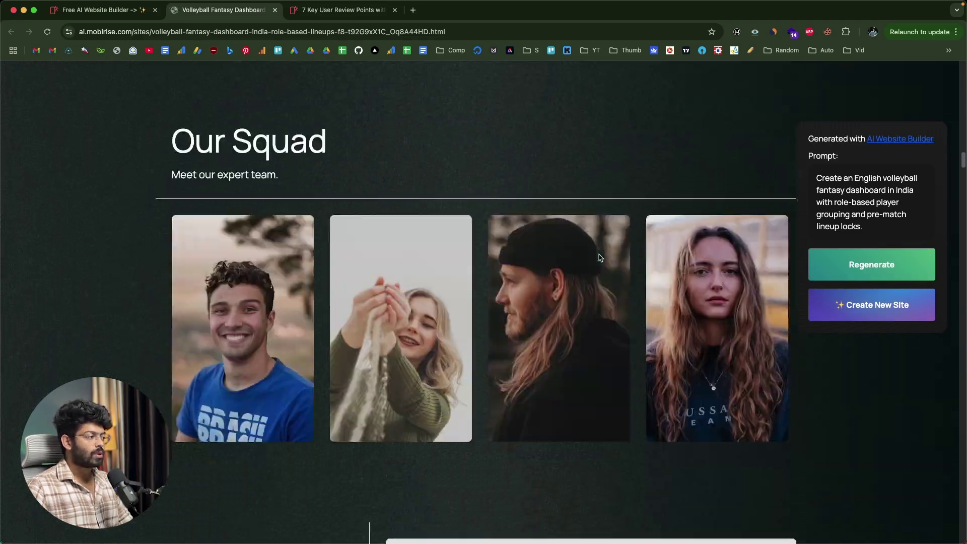
scroll(598, 257, up, 15)
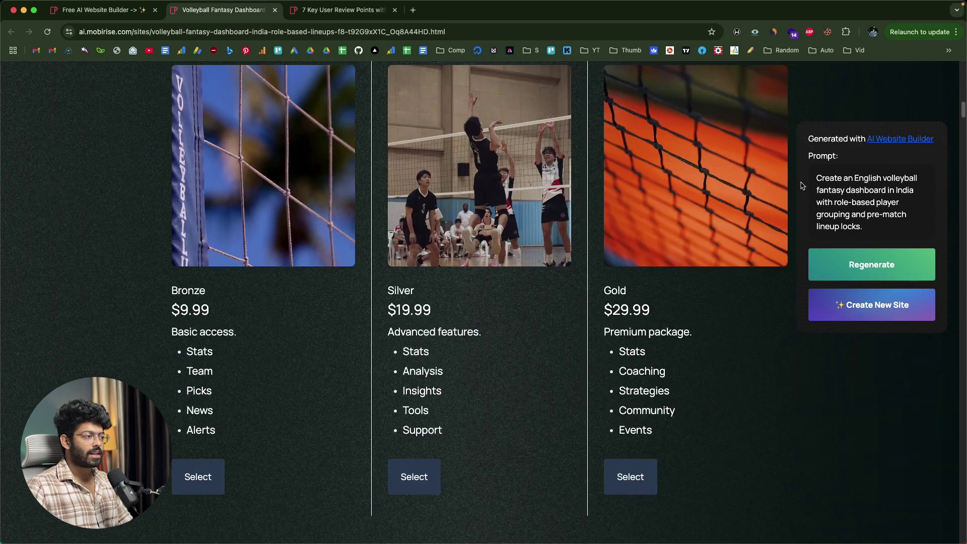
- Examine the prompt text that the Fantasy Spike volleyball site was generated from
drag(817, 176, 862, 228)
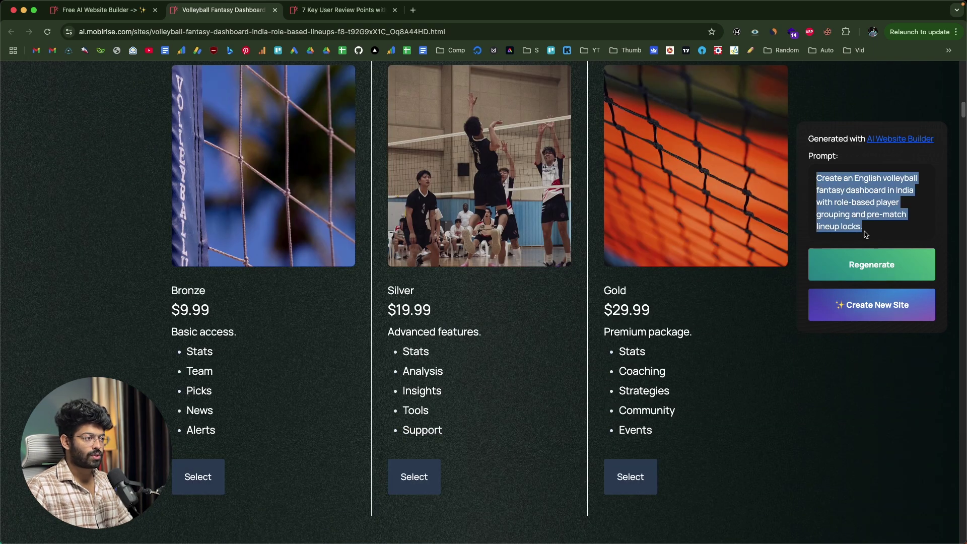
scroll(442, 229, up, 10)
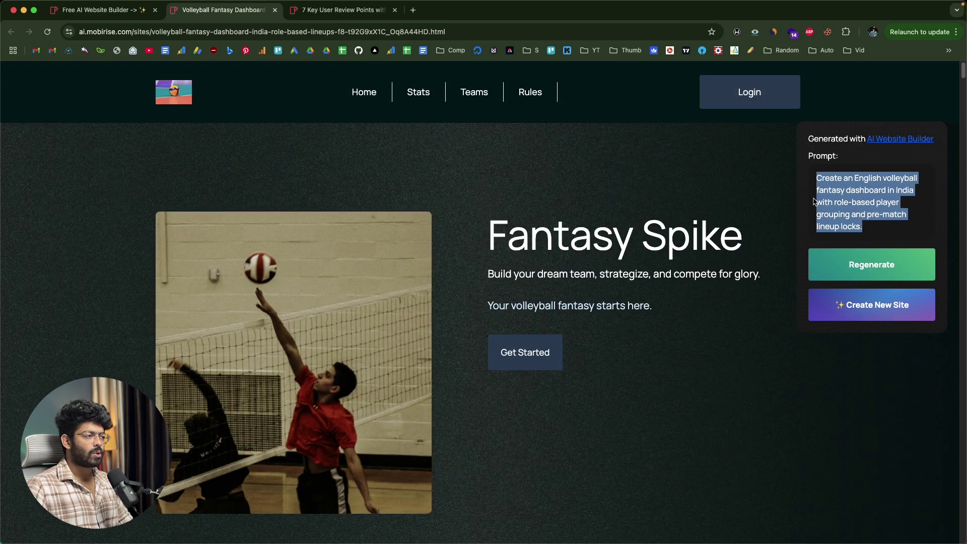
click(819, 190)
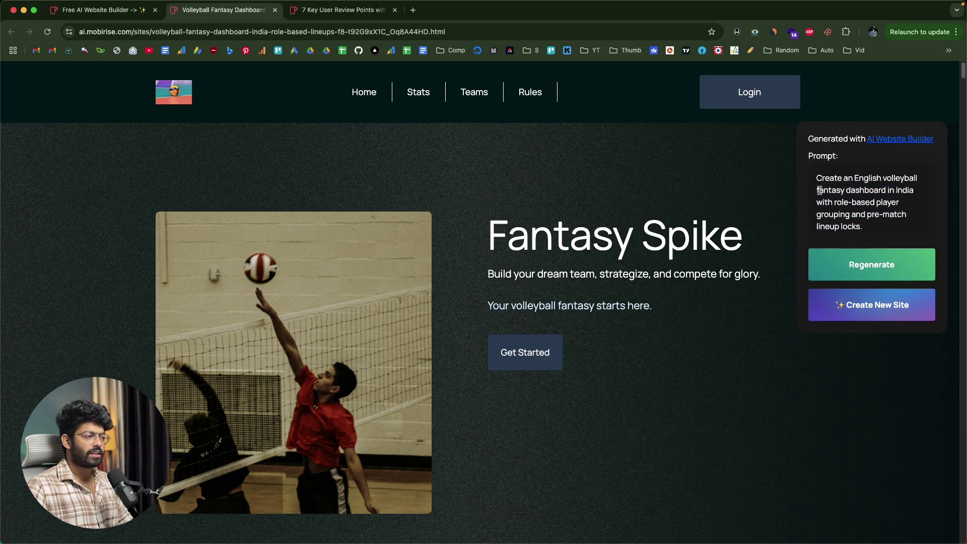
- Regenerate the Fantasy Spike volleyball site from its existing prompt and look through the new version's sections
click(879, 265)
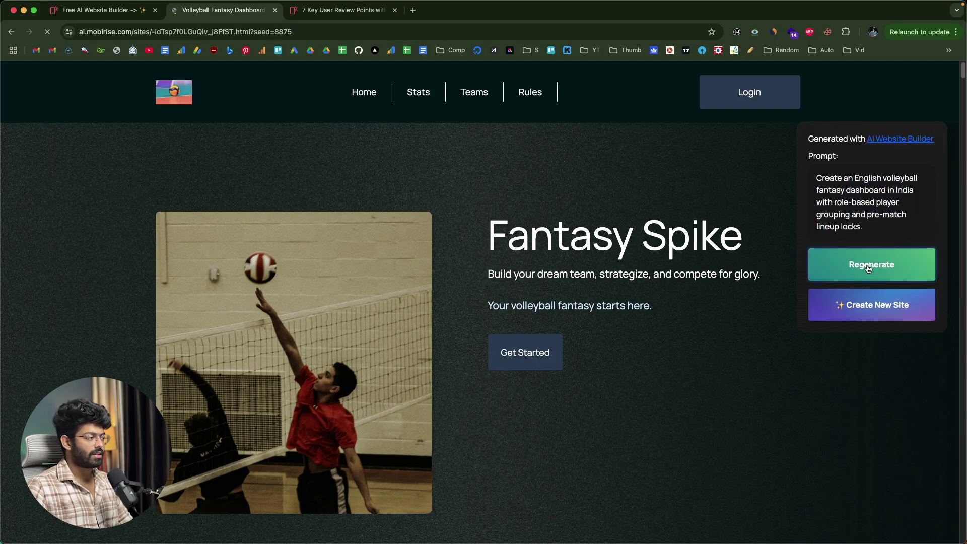
scroll(362, 213, down, 15)
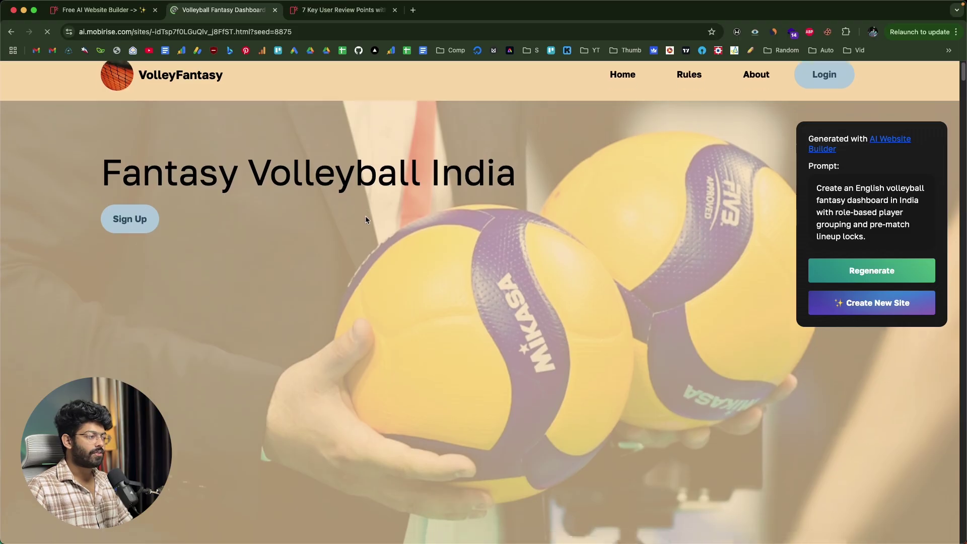
scroll(366, 224, down, 20)
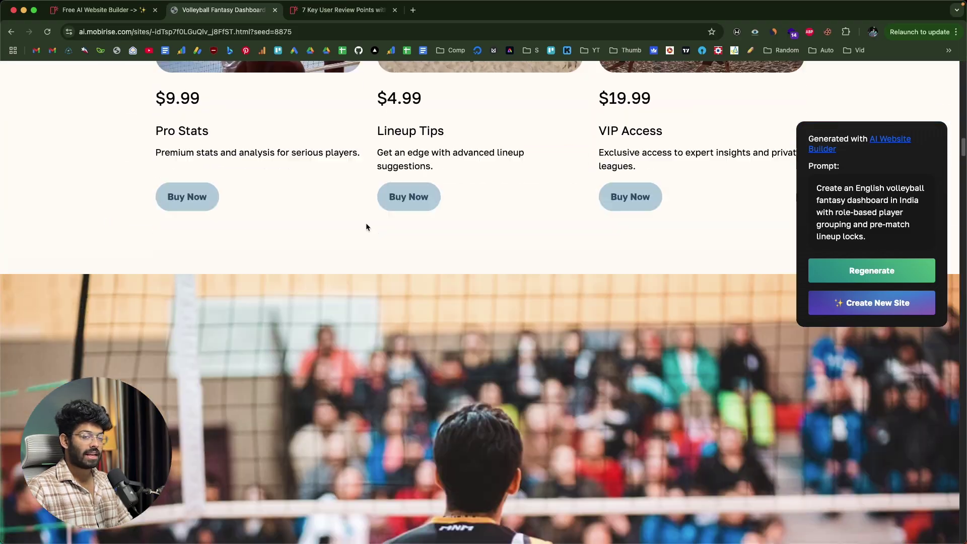
scroll(366, 230, down, 20)
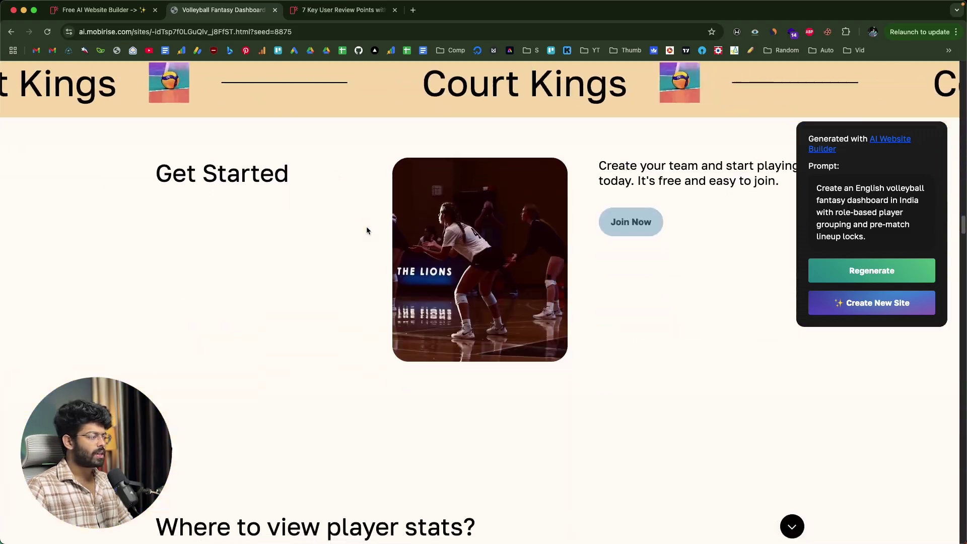
scroll(367, 230, down, 20)
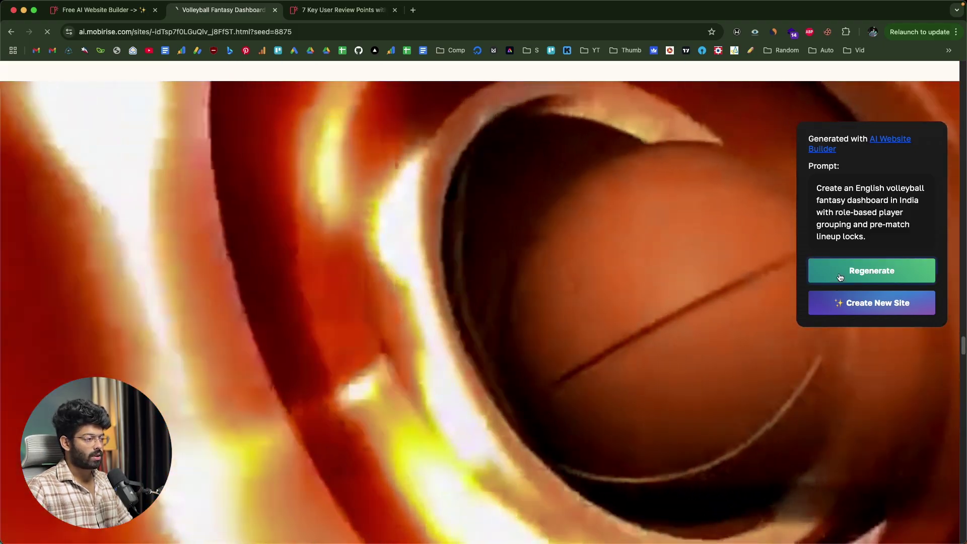
- Regenerate the volleyball fantasy site once more and review the resulting design
click(841, 280)
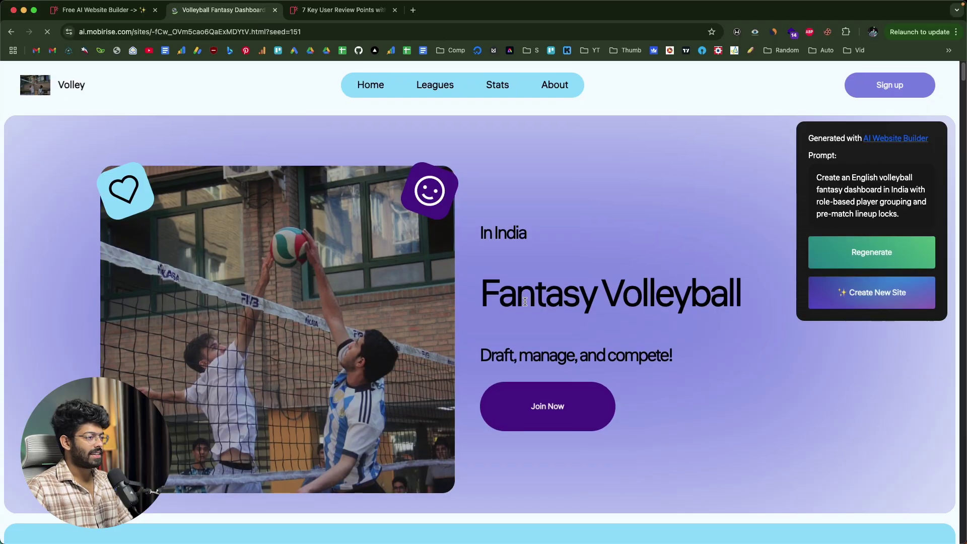
scroll(525, 301, down, 20)
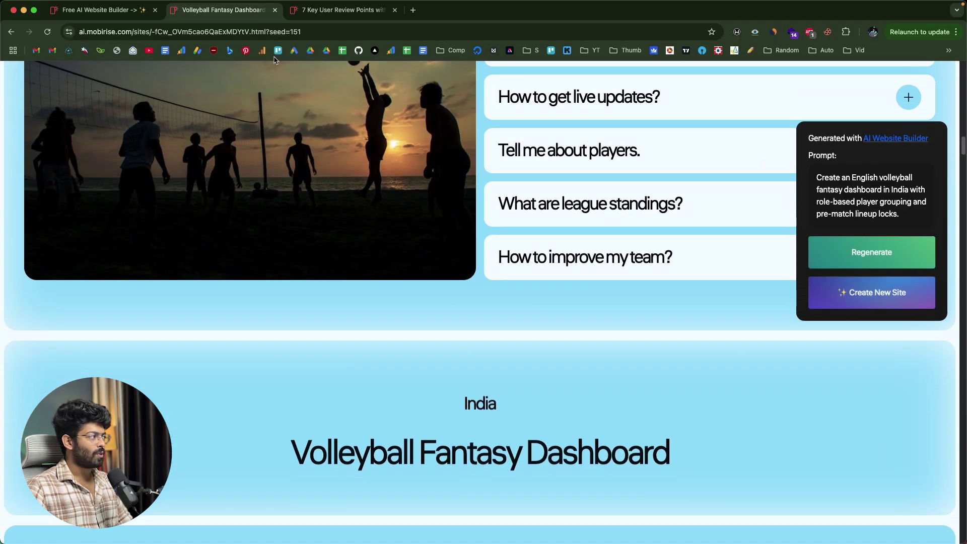
- Look over the community gallery again, then regenerate the 7 Key Points for User Review site and view its new version
click(96, 10)
scroll(506, 345, up, 10)
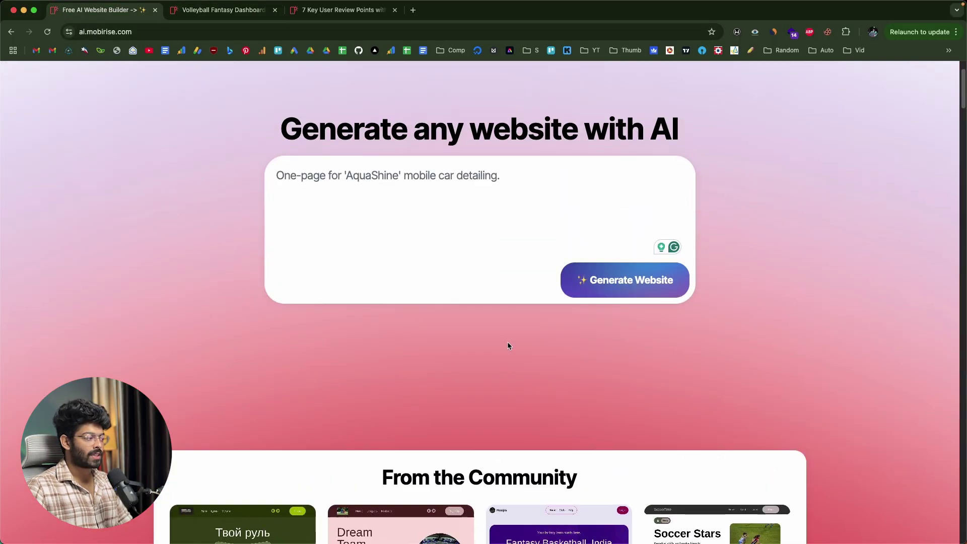
scroll(508, 345, down, 15)
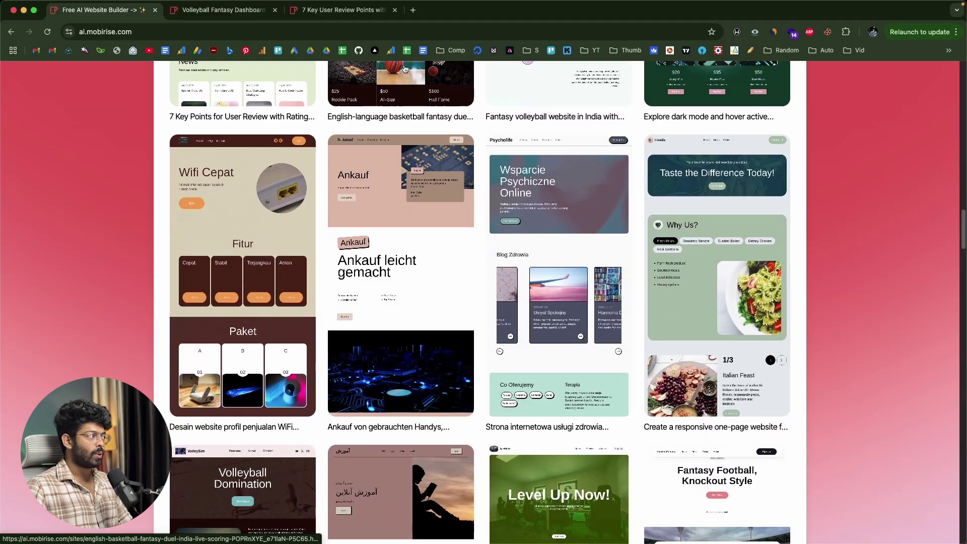
click(378, 12)
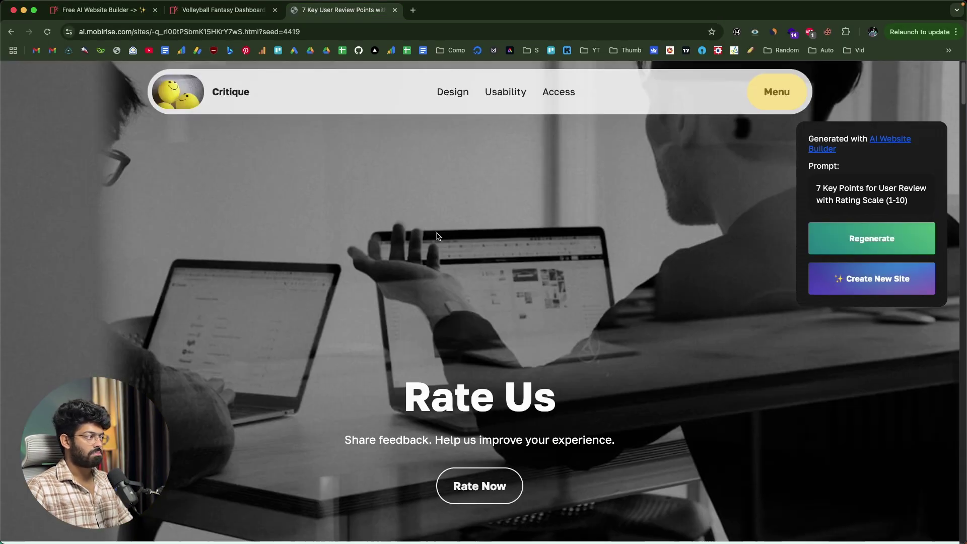
scroll(406, 245, down, 3)
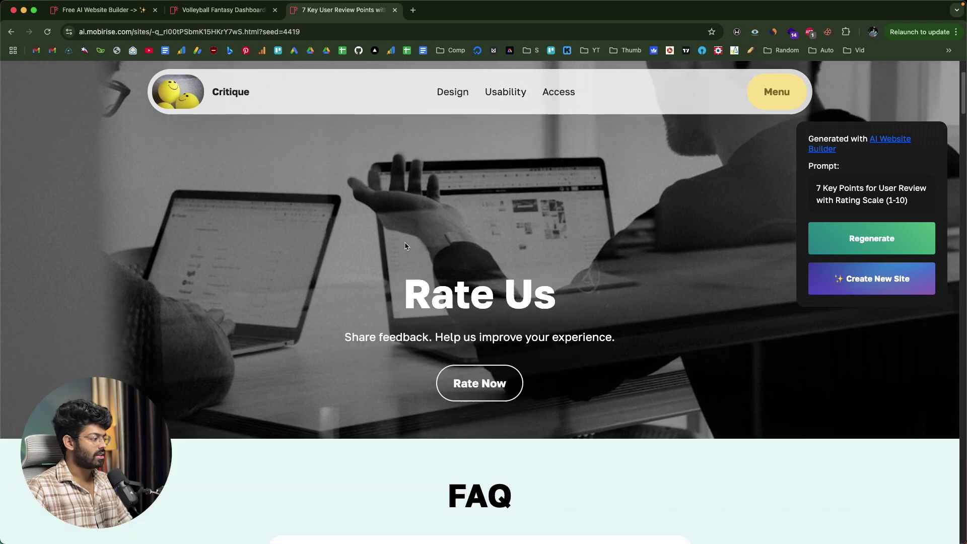
- Close the example site tabs and generate a website from the prompt "a website for my web development agency that provides web development and design services."
scroll(406, 246, down, 20)
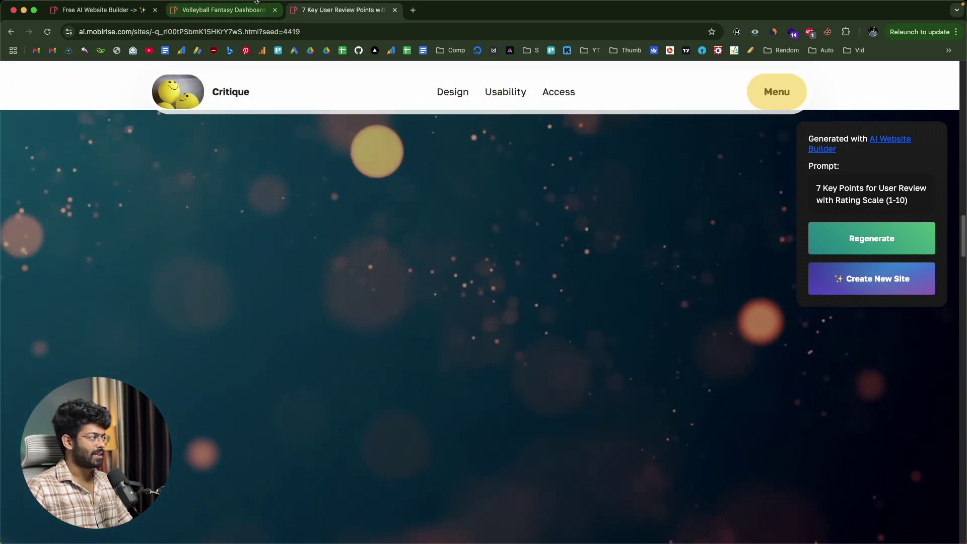
key(super+w)
key(super+w)
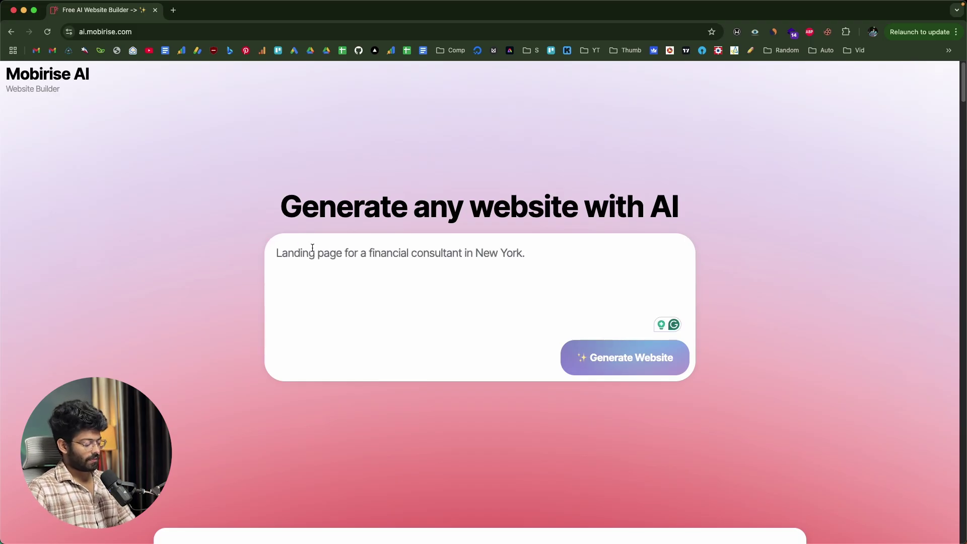
text(a website for my web development agency that provides web development and design services.)
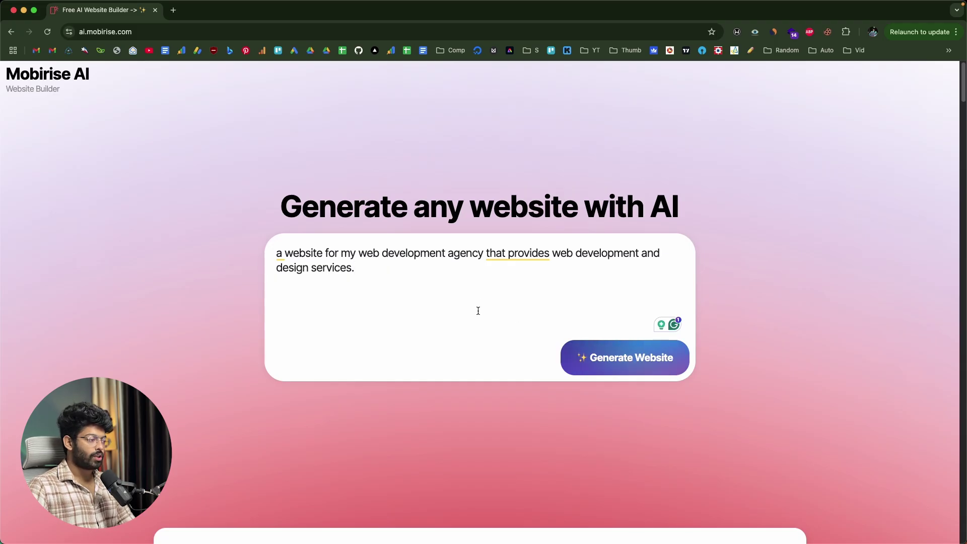
click(598, 354)
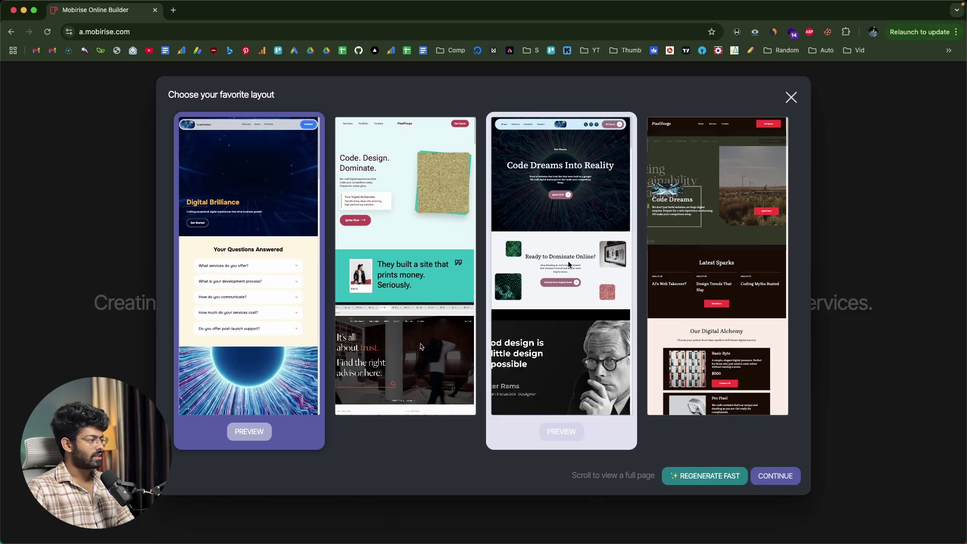
- Look through the sections of the proposed agency website layouts to compare their designs
scroll(606, 272, down, 5)
scroll(607, 273, down, 10)
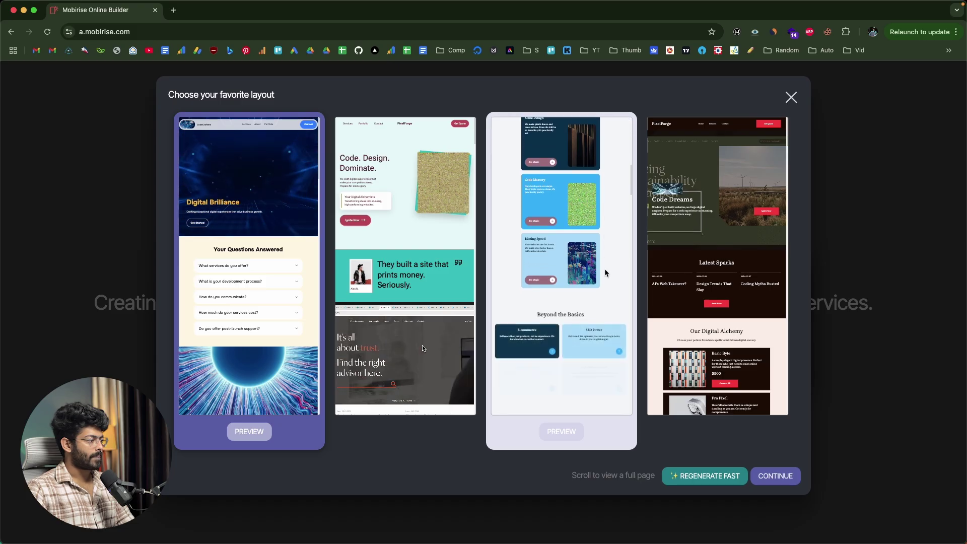
scroll(744, 274, down, 1)
scroll(743, 274, down, 5)
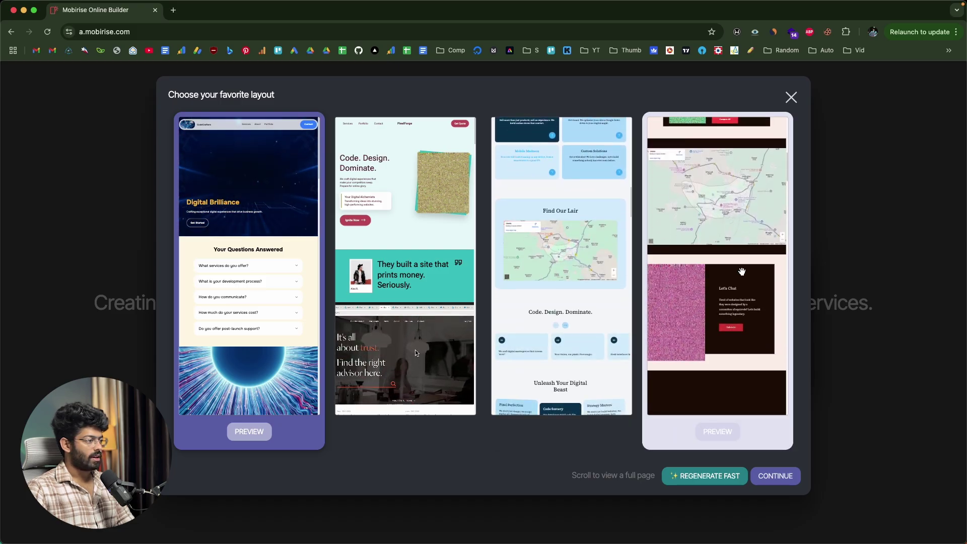
scroll(405, 242, down, 2)
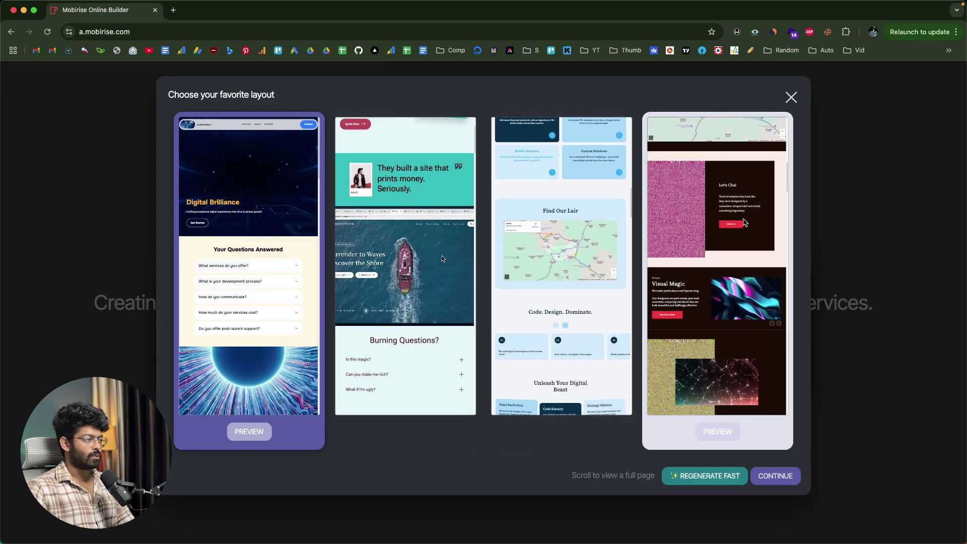
scroll(724, 171, up, 3)
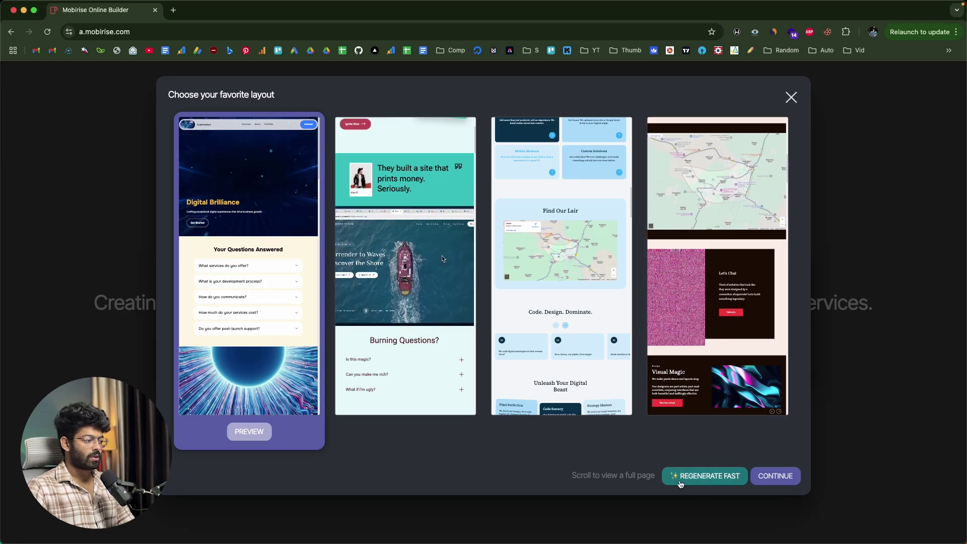
- Regenerate the layout proposals and continue with the purple "Code. Create. Conquer." layout
click(699, 479)
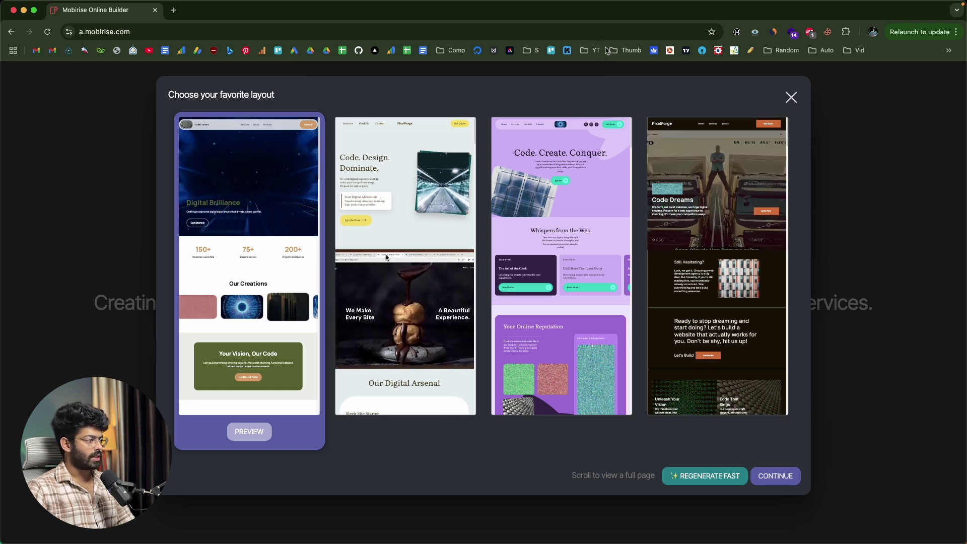
click(559, 186)
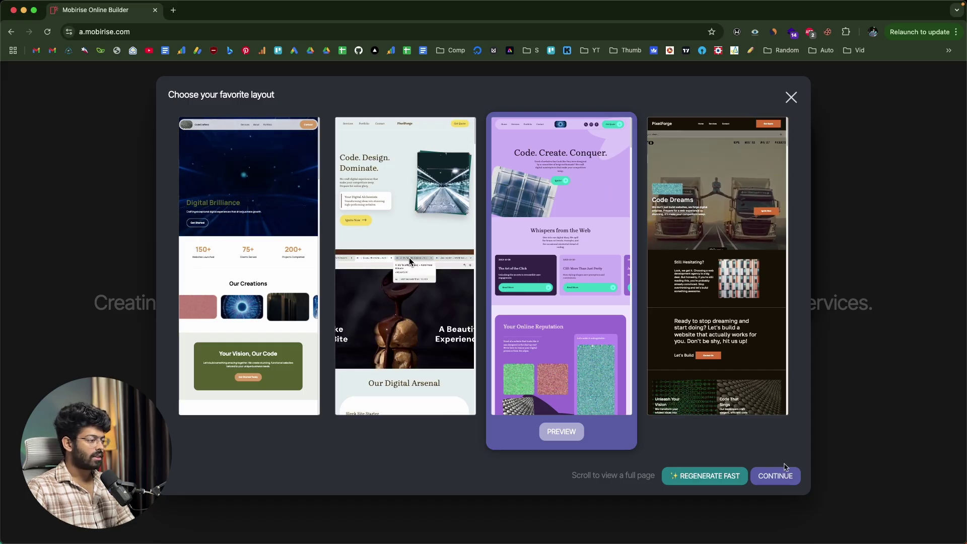
click(777, 475)
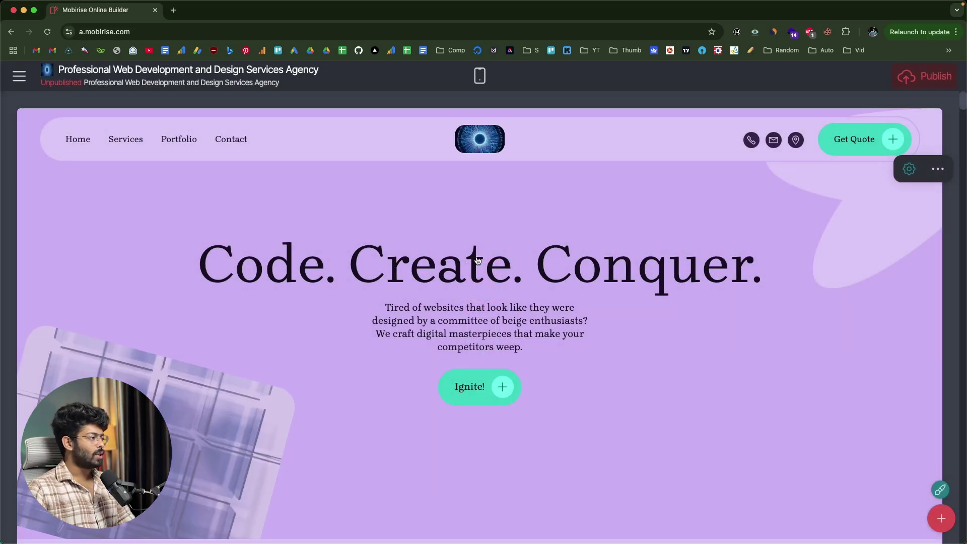
- Review the generated agency site's sections, from the hero and blog cards to the video, map and "Our Digital Arsenal" features
scroll(513, 214, down, 10)
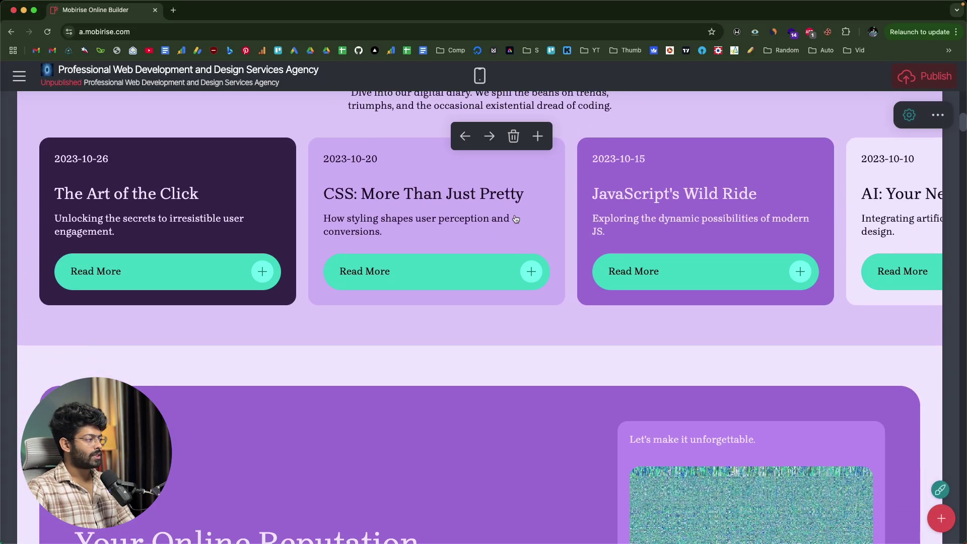
scroll(346, 231, up, 10)
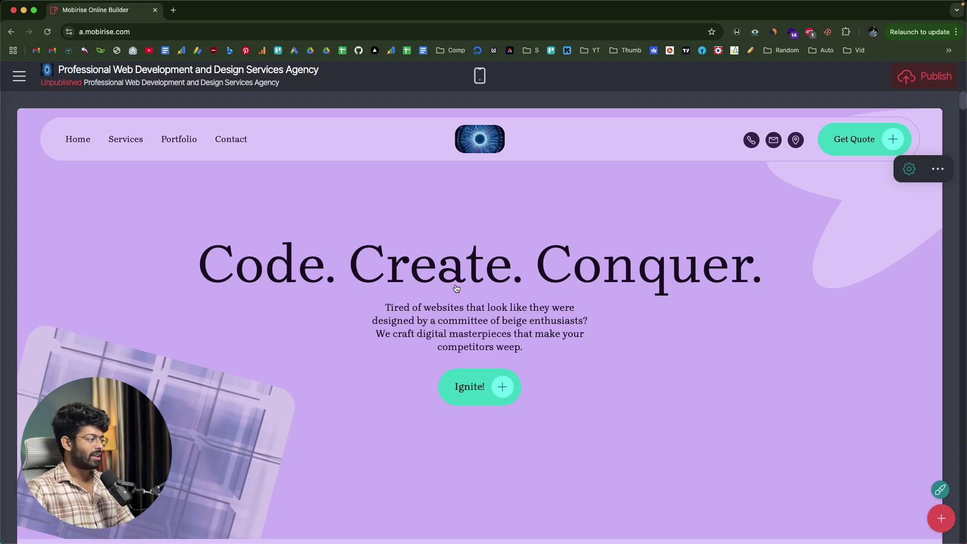
scroll(456, 288, down, 10)
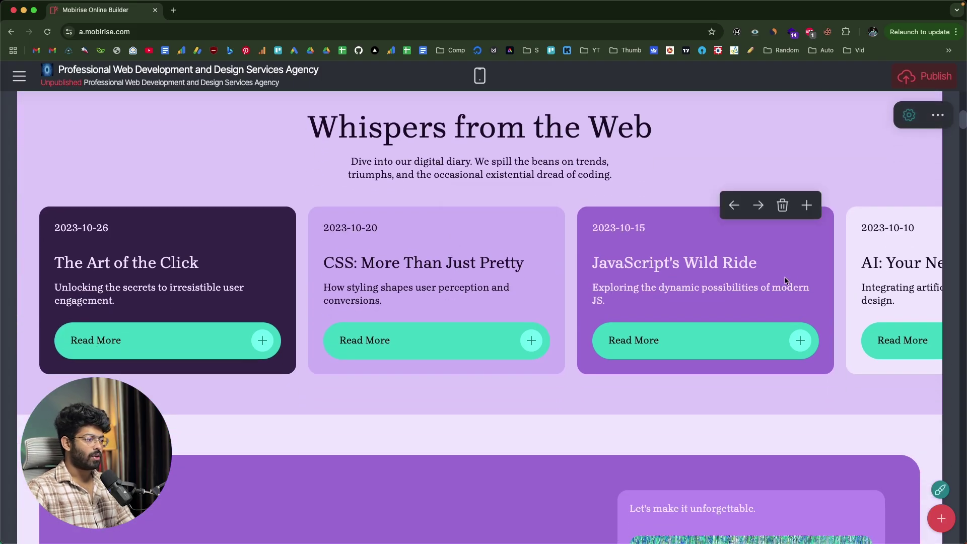
scroll(785, 280, down, 10)
scroll(327, 207, up, 3)
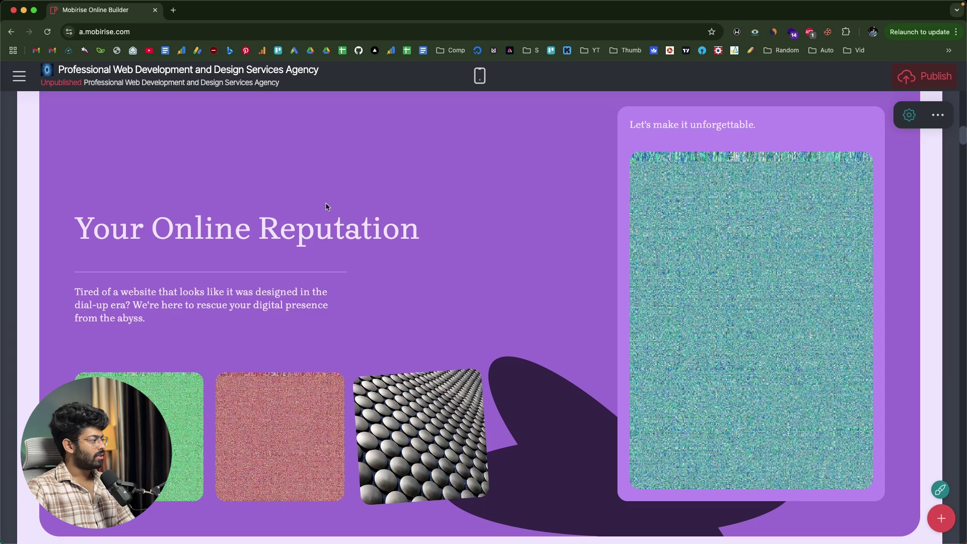
scroll(327, 206, down, 15)
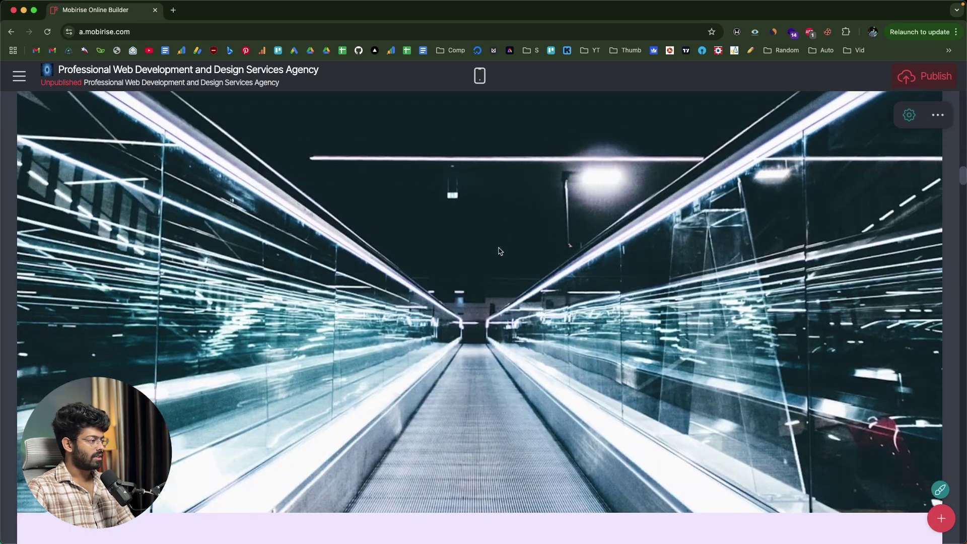
scroll(500, 251, down, 15)
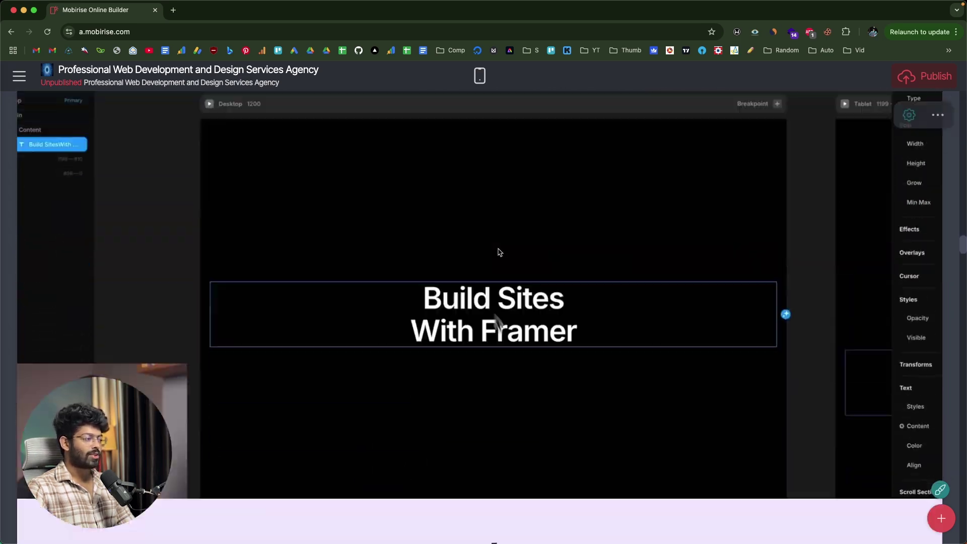
scroll(500, 251, down, 15)
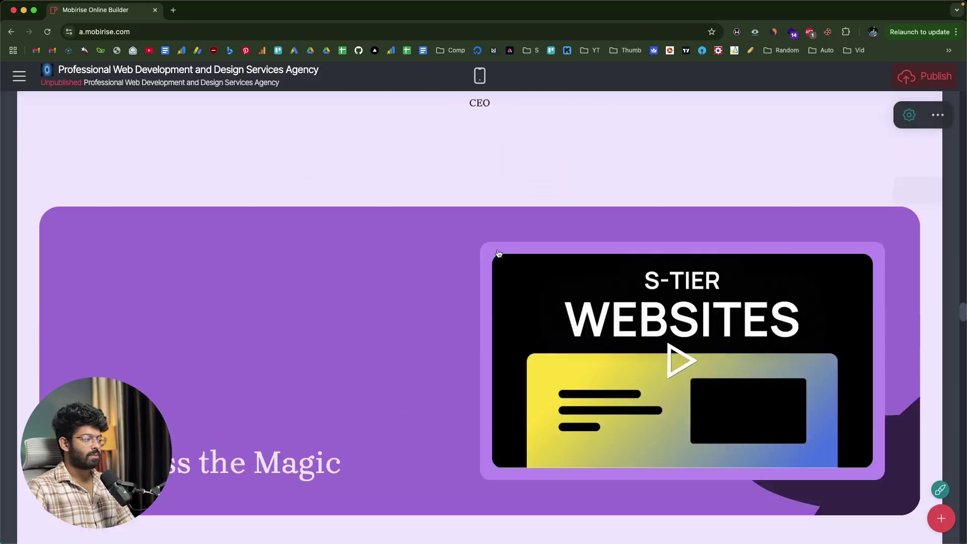
scroll(499, 253, down, 15)
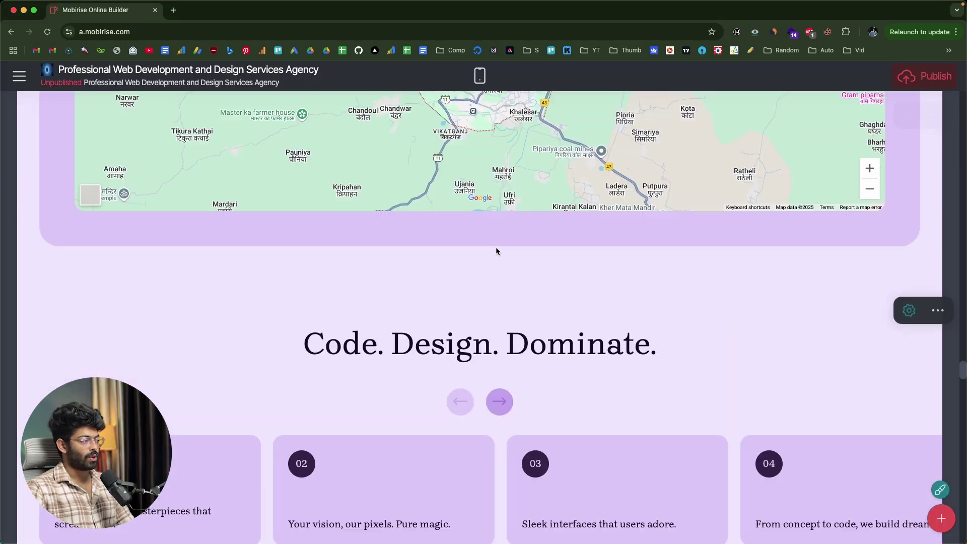
scroll(496, 251, up, 10)
scroll(496, 251, down, 4)
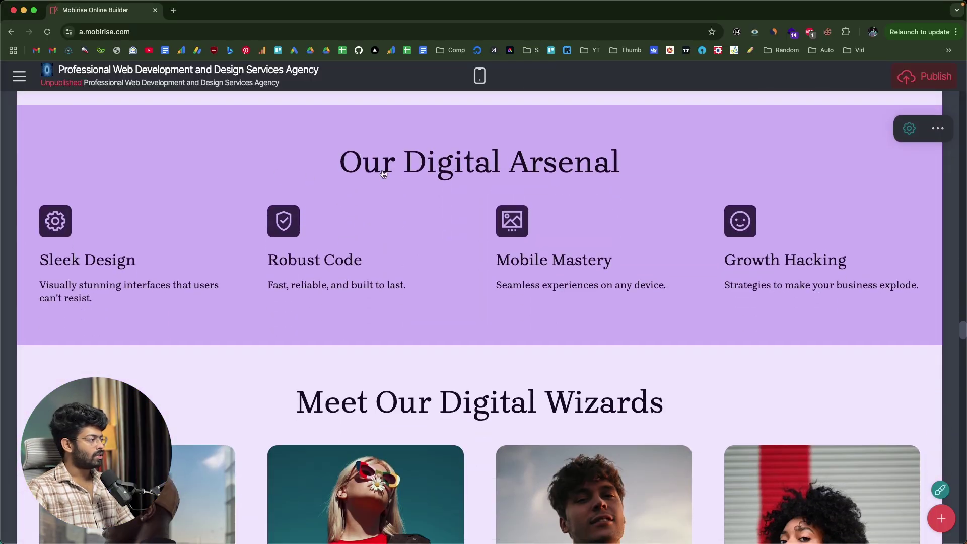
- Try adding some filler text after the "Our Digital Arsenal" heading, and delete it again
scroll(394, 168, up, 3)
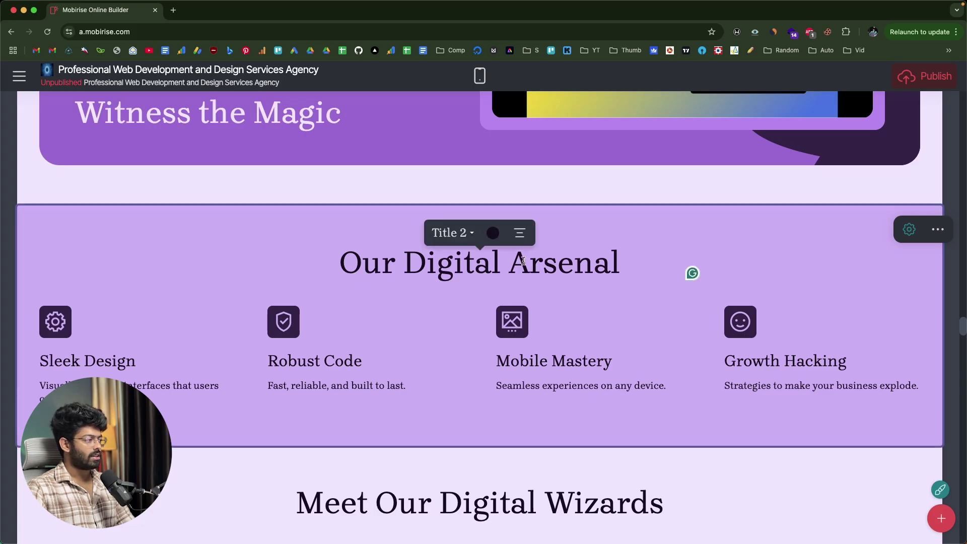
text(dsfjbsg)
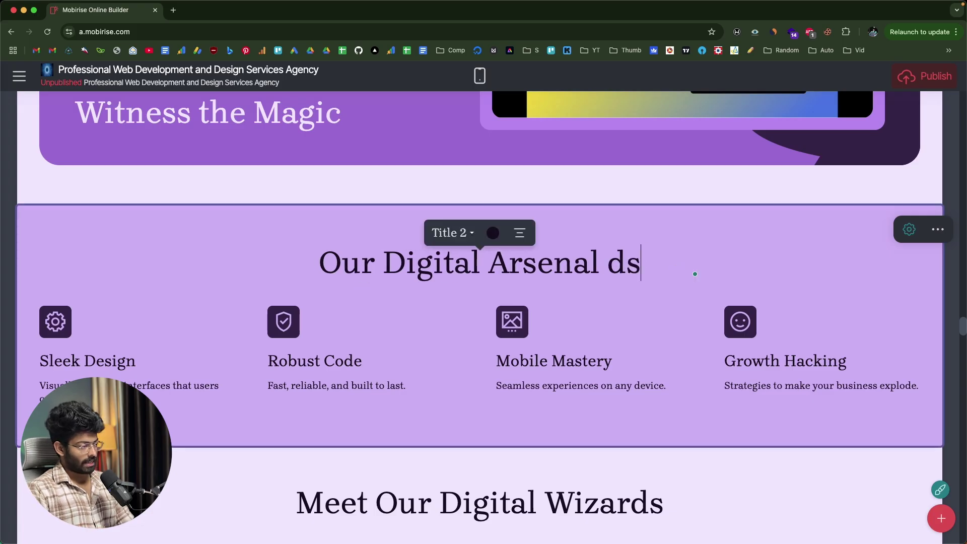
key(BackSpace)
key(BackSpace)
key(BackSpace)
key(BackSpace)
key(BackSpace)
key(BackSpace)
key(BackSpace)
key(BackSpace)
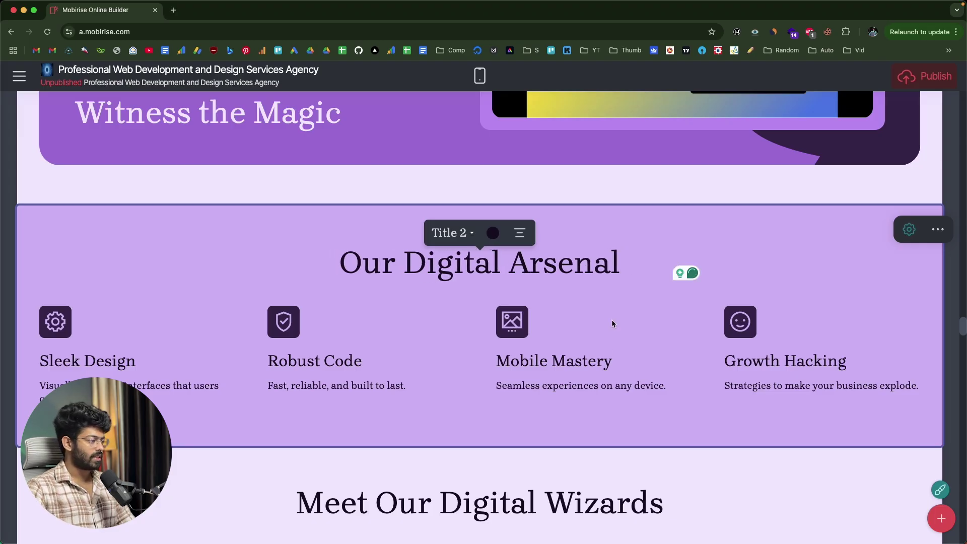
- Try the Title 3 and Title 1 styles on the "Our Digital Arsenal" heading, and return it to Title 2
click(452, 233)
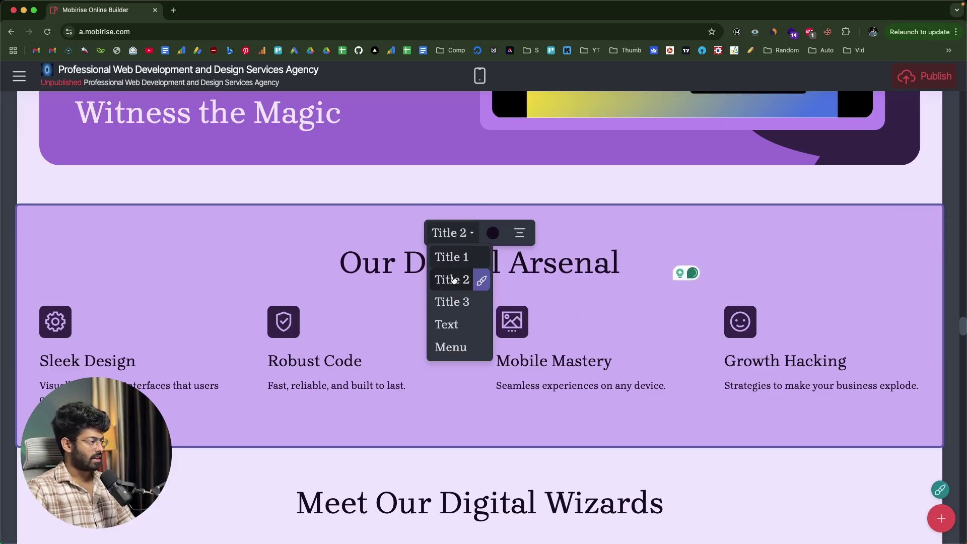
click(450, 302)
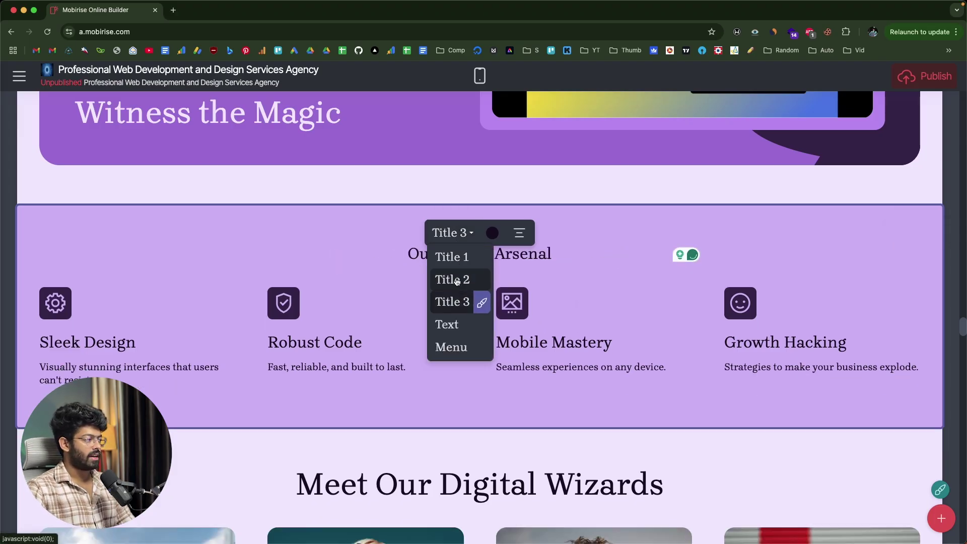
click(469, 230)
click(463, 233)
click(452, 257)
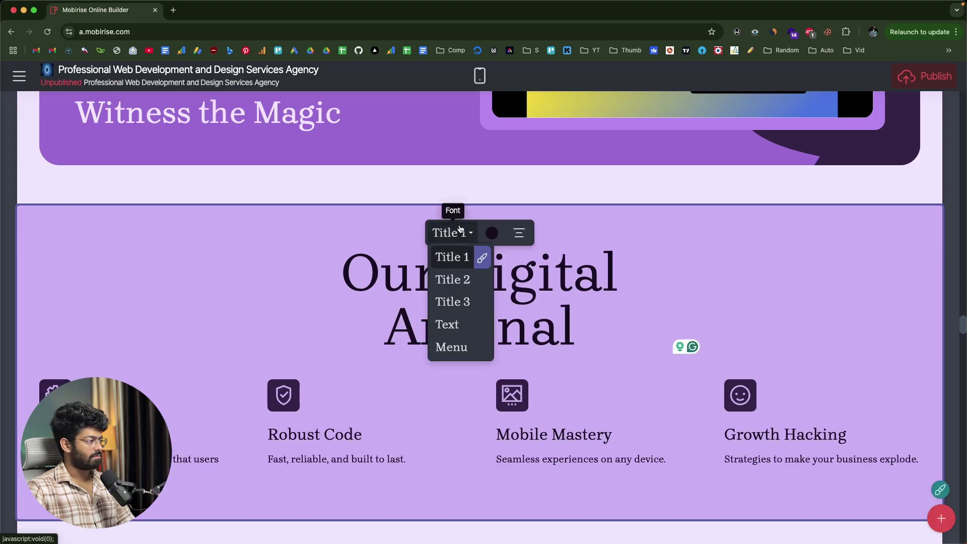
click(452, 279)
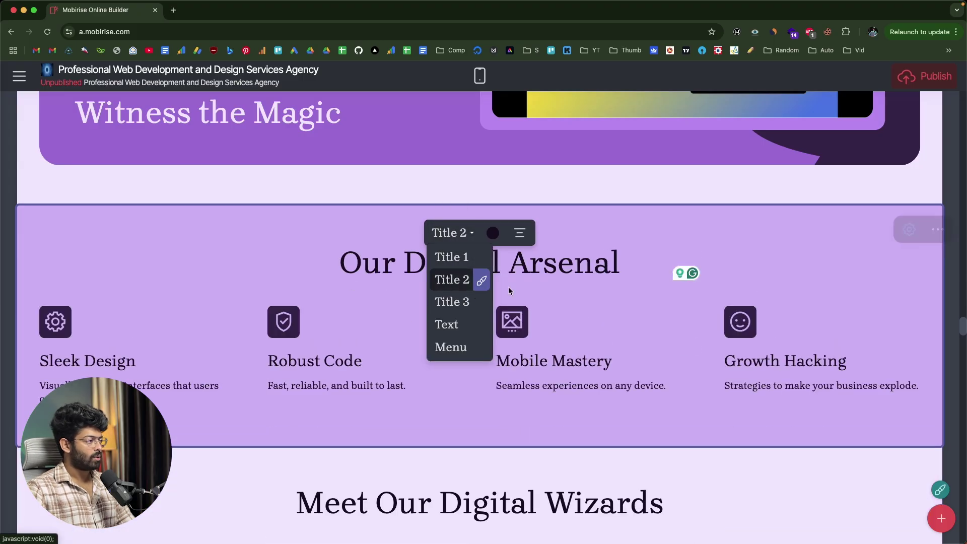
- Try yellow and green on the "Our Digital Arsenal" heading, then set its text to the custom dark blue #1e086f
click(494, 234)
click(550, 267)
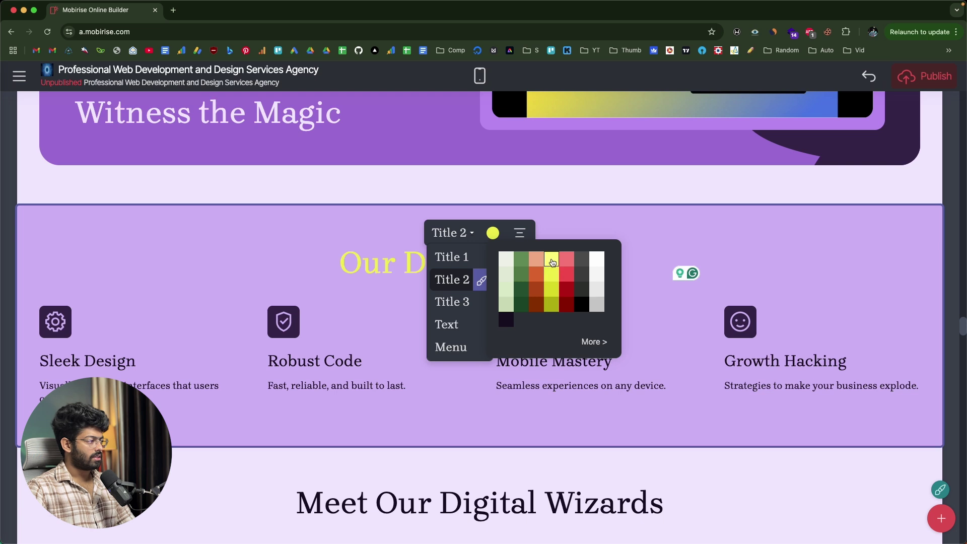
click(552, 262)
click(524, 304)
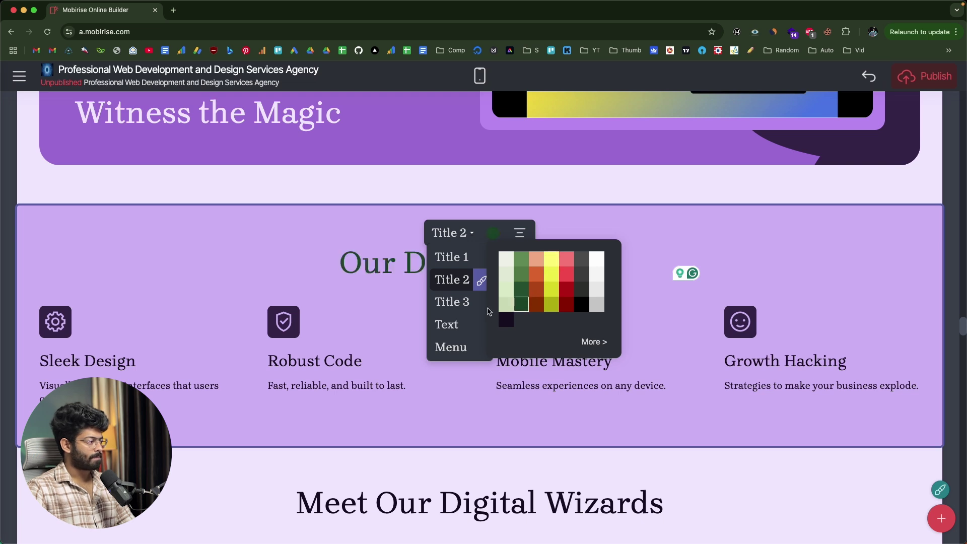
click(594, 343)
click(727, 307)
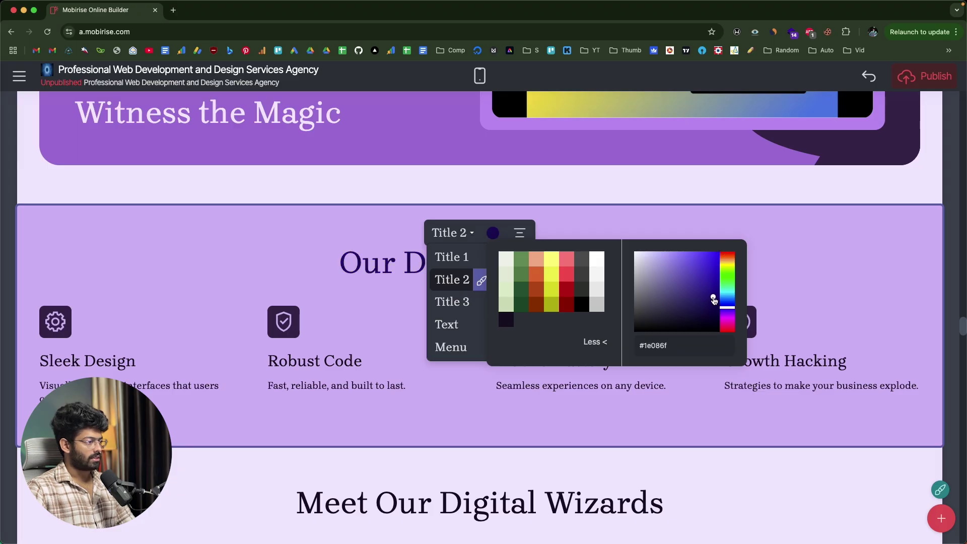
click(807, 265)
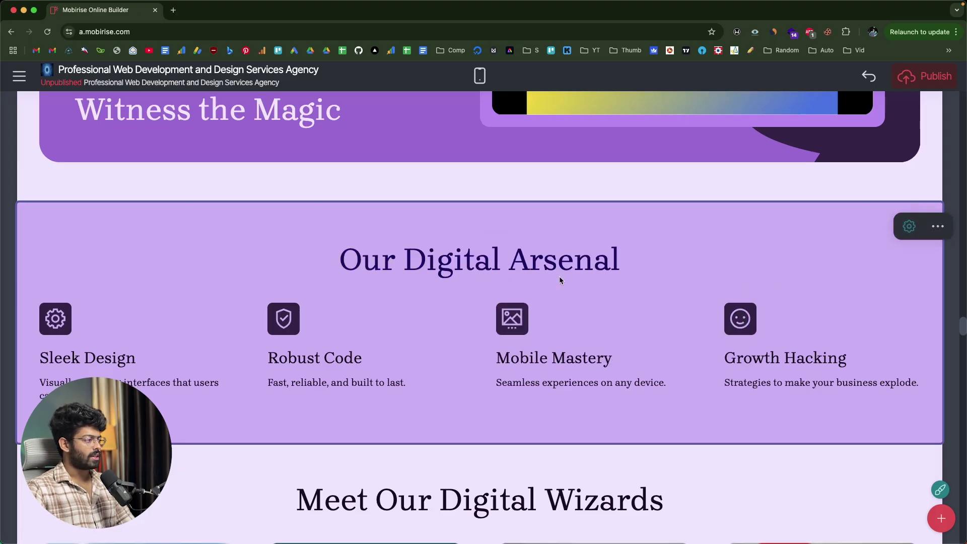
- Replace the "Robust Code" icon with the LineWeb icon of three squares and a star
scroll(544, 262, down, 2)
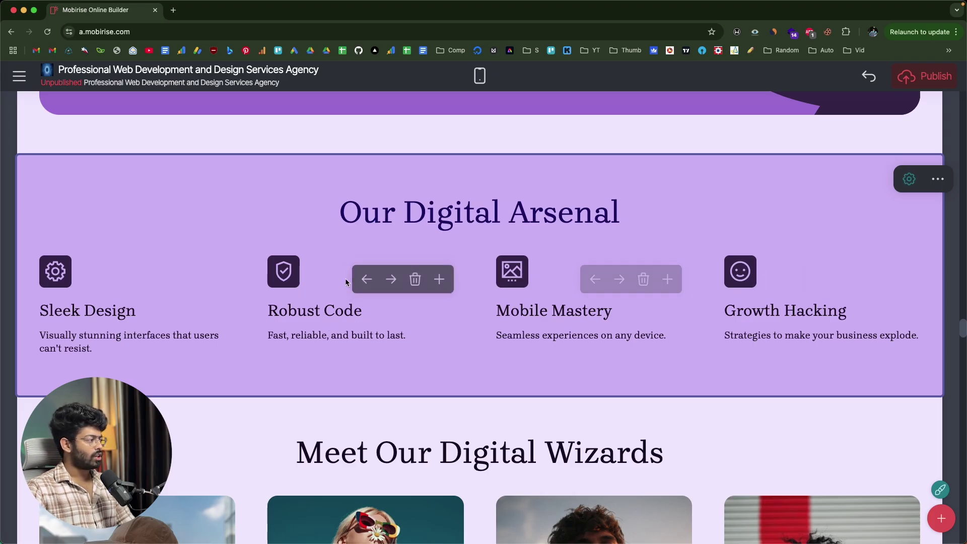
click(285, 273)
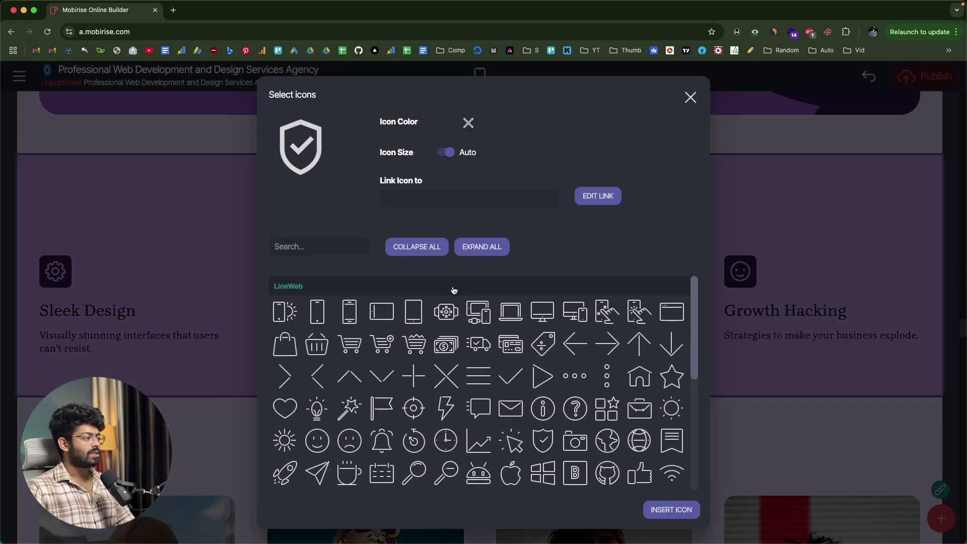
scroll(505, 312, down, 10)
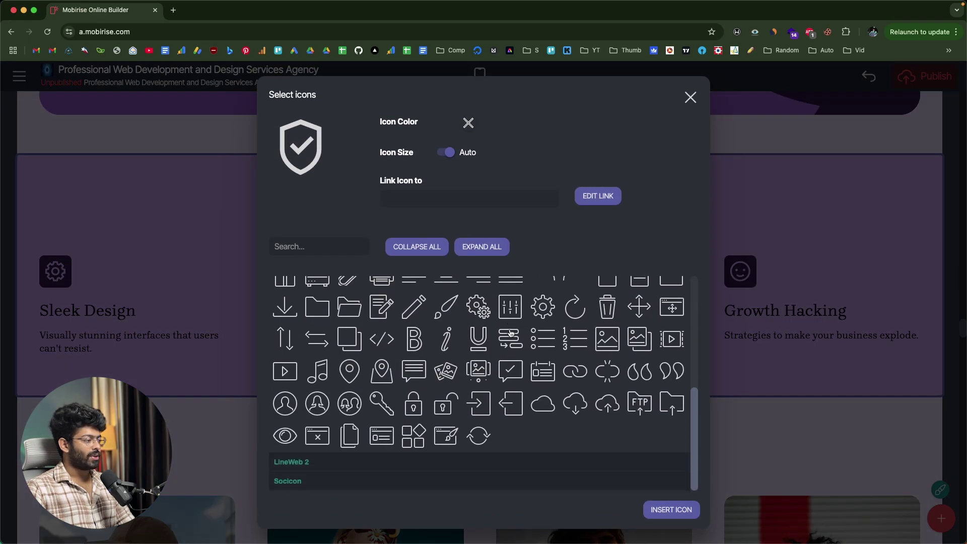
scroll(477, 382, up, 4)
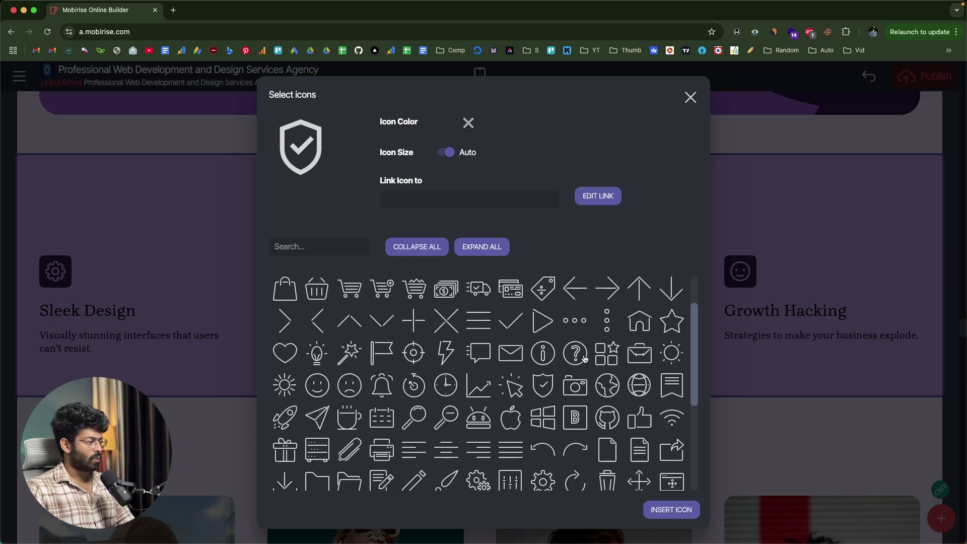
scroll(604, 356, down, 1)
click(605, 351)
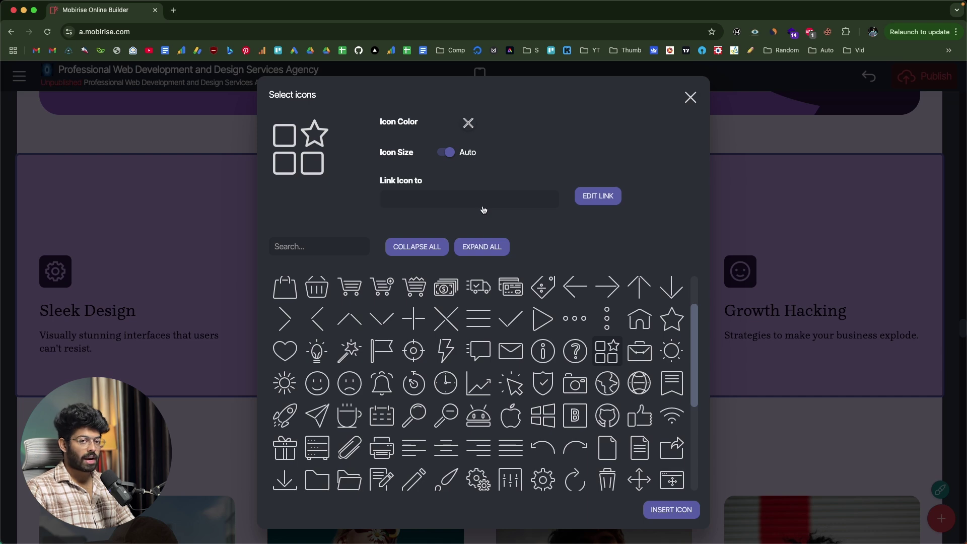
scroll(592, 344, down, 4)
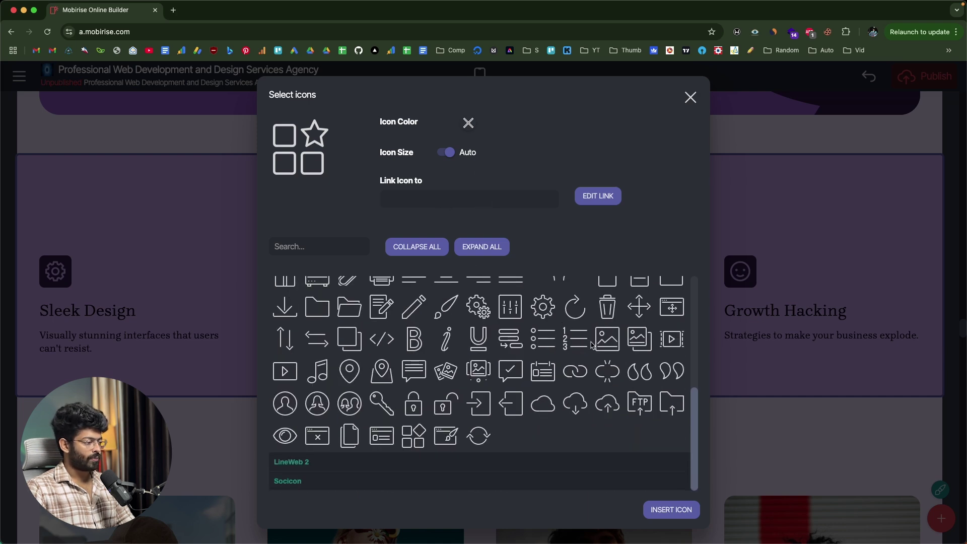
click(666, 509)
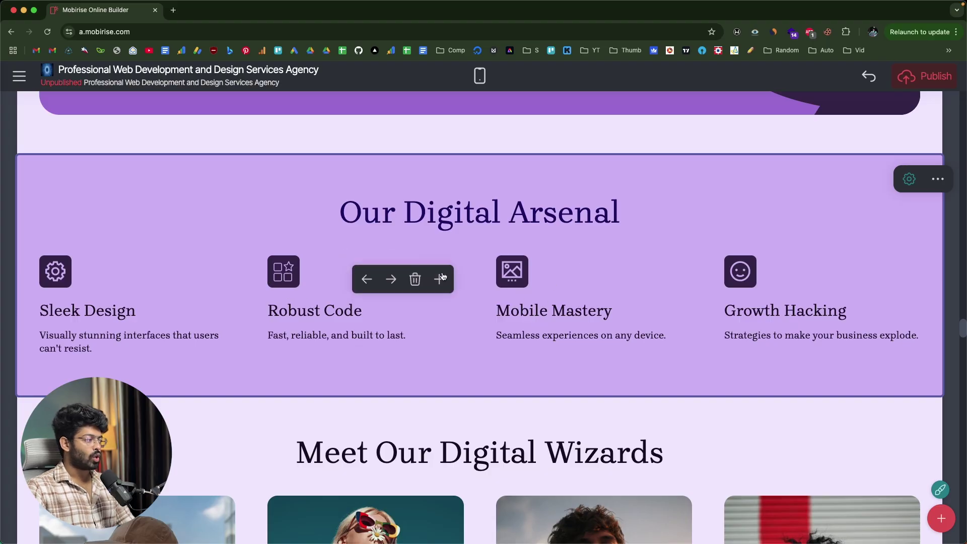
- Try moving the "Robust Code" card one place to the right, and return it to second place
click(387, 277)
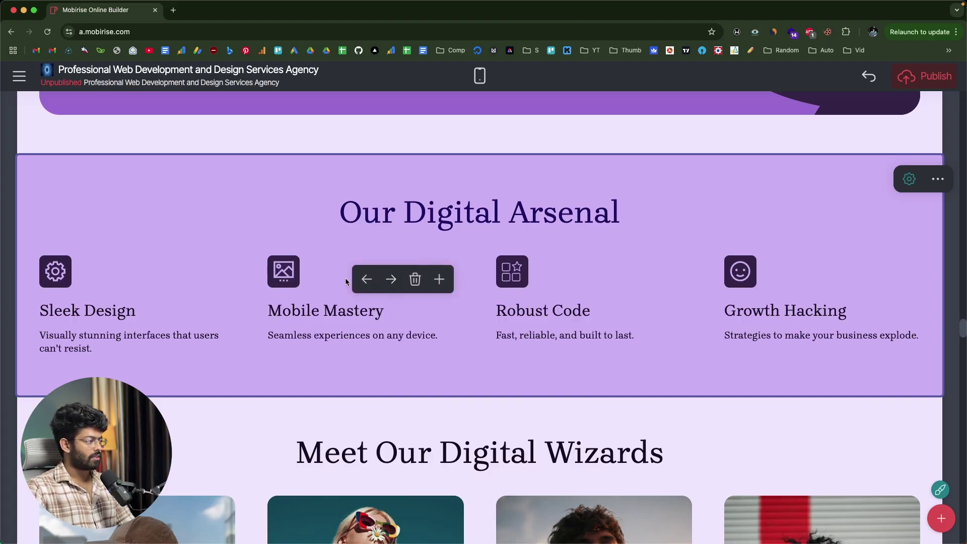
click(364, 280)
click(390, 279)
click(390, 279)
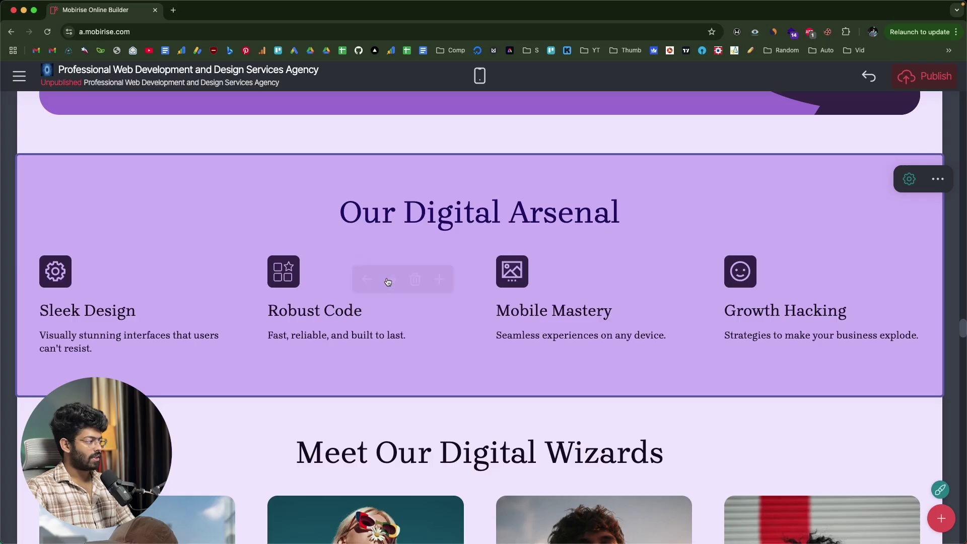
- Turn off Full Width for the "Meet Our Digital Wizards" section and slightly increase its top and bottom spacing
scroll(549, 260, down, 10)
scroll(665, 170, up, 10)
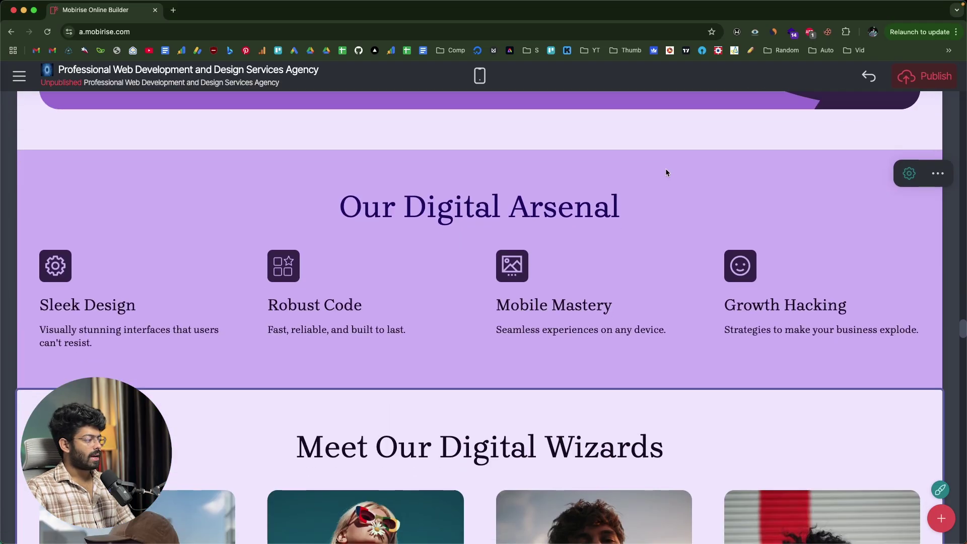
scroll(664, 170, down, 5)
scroll(667, 173, down, 2)
scroll(602, 180, up, 3)
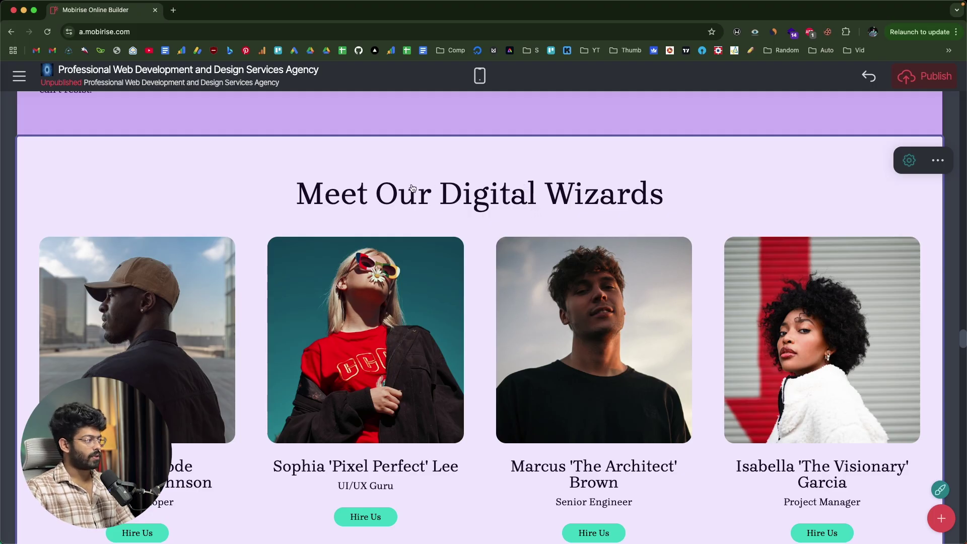
scroll(458, 211, down, 2)
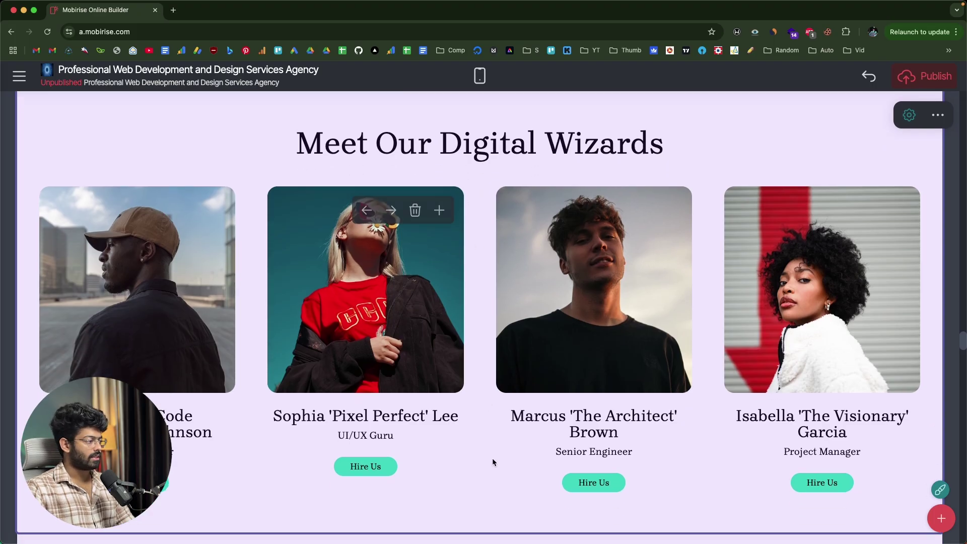
click(904, 116)
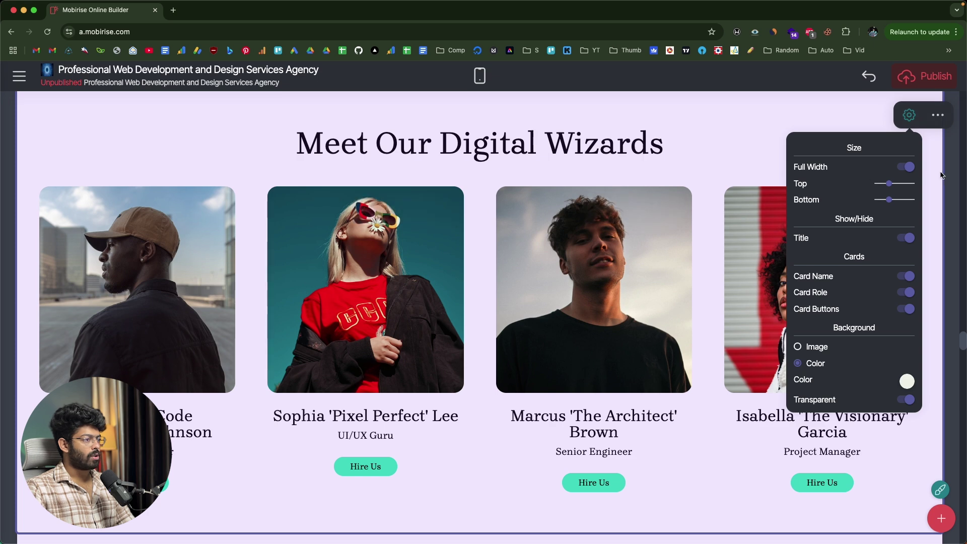
click(905, 167)
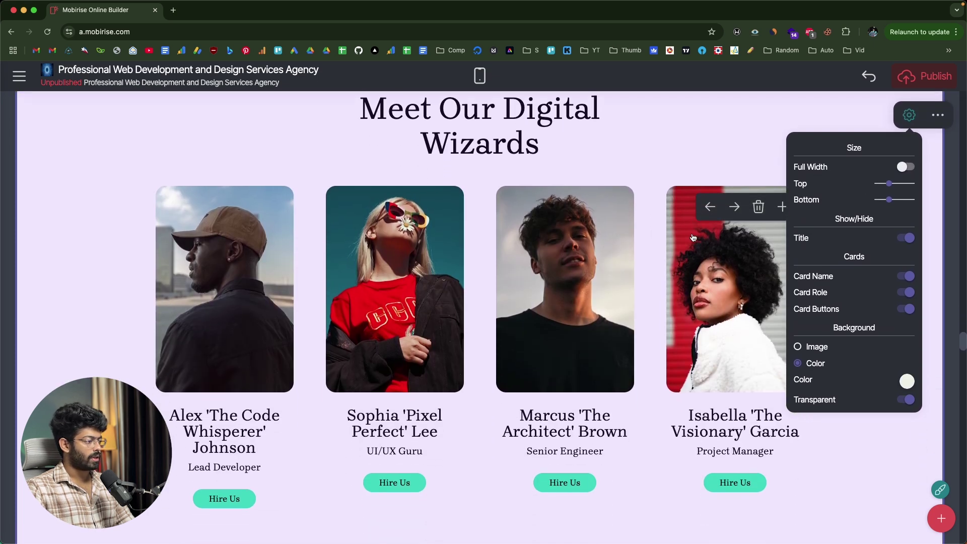
click(906, 216)
click(906, 215)
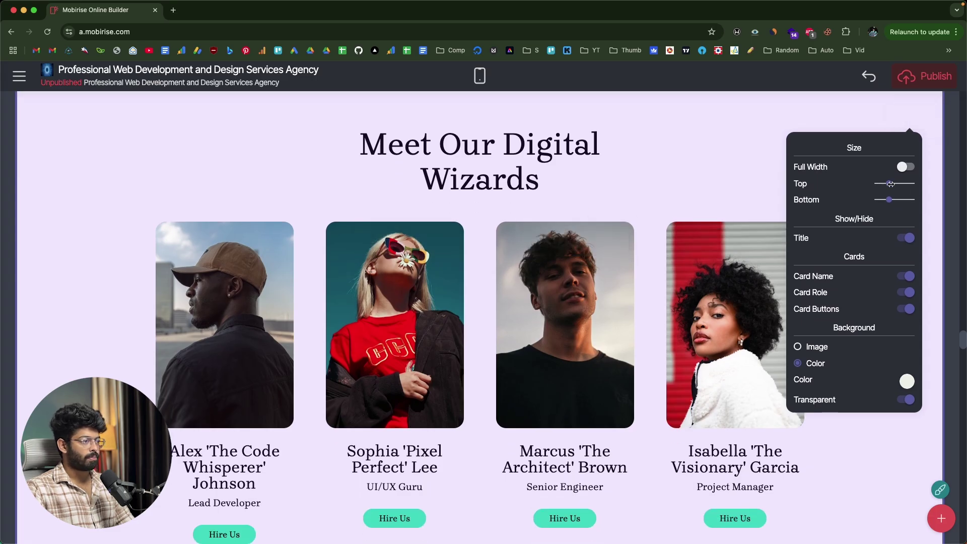
drag(891, 184, 892, 186)
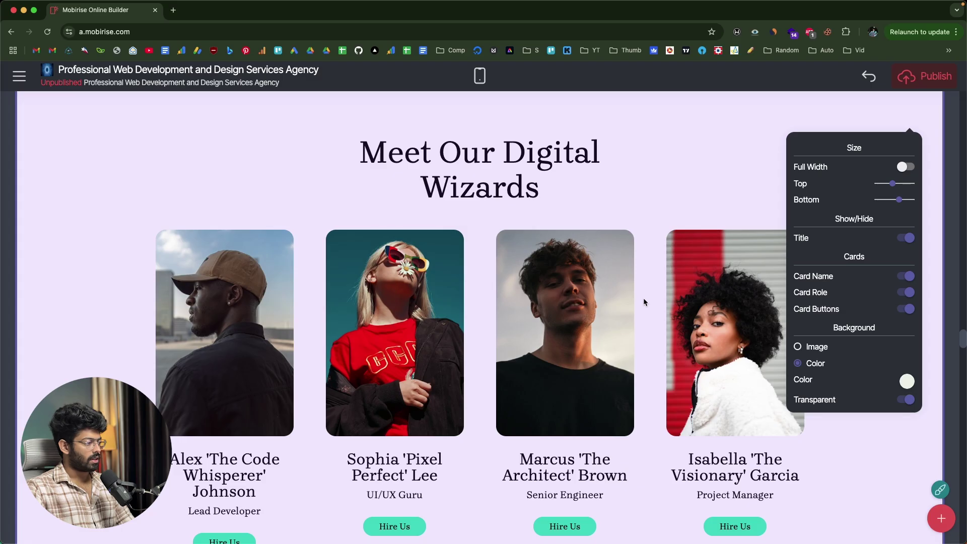
- Try hiding the card names and roles in the "Meet Our Digital Wizards" section, and show them again
click(906, 277)
click(906, 297)
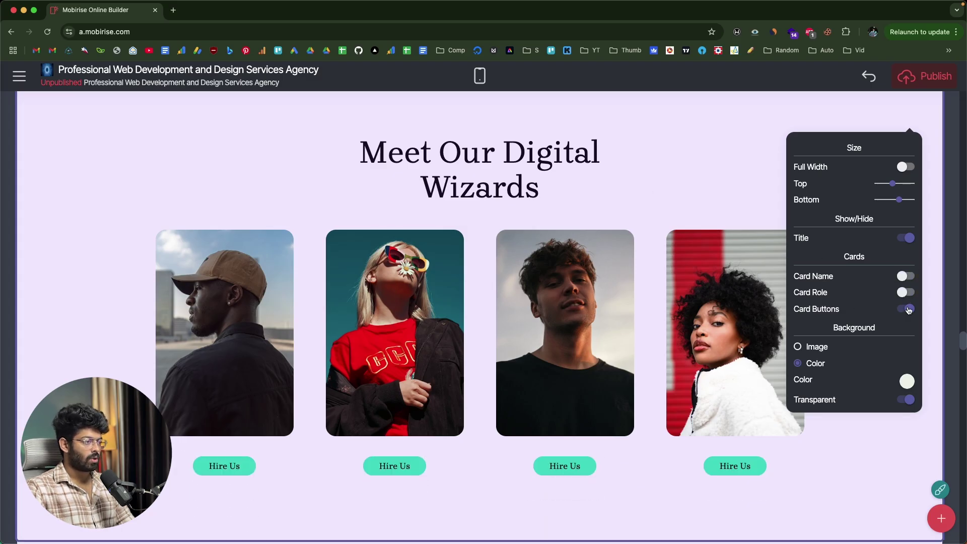
click(909, 291)
click(906, 277)
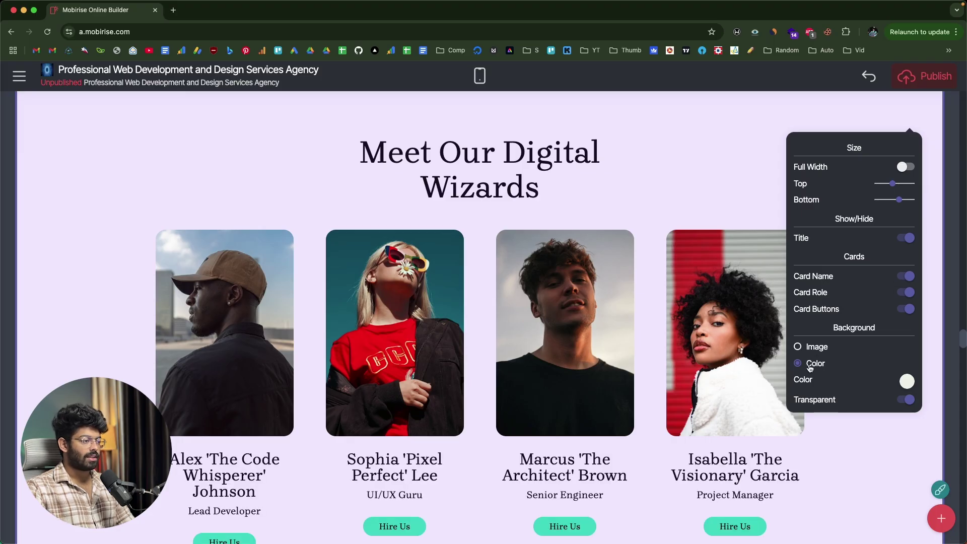
- Try an image background with Parallax on the "Meet Our Digital Wizards" section, and return it to a colour background
click(817, 348)
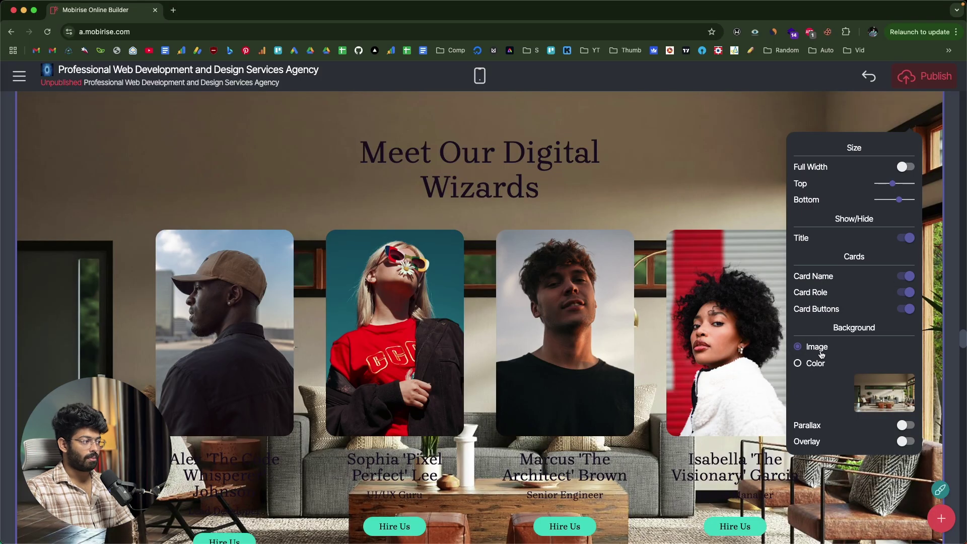
click(801, 365)
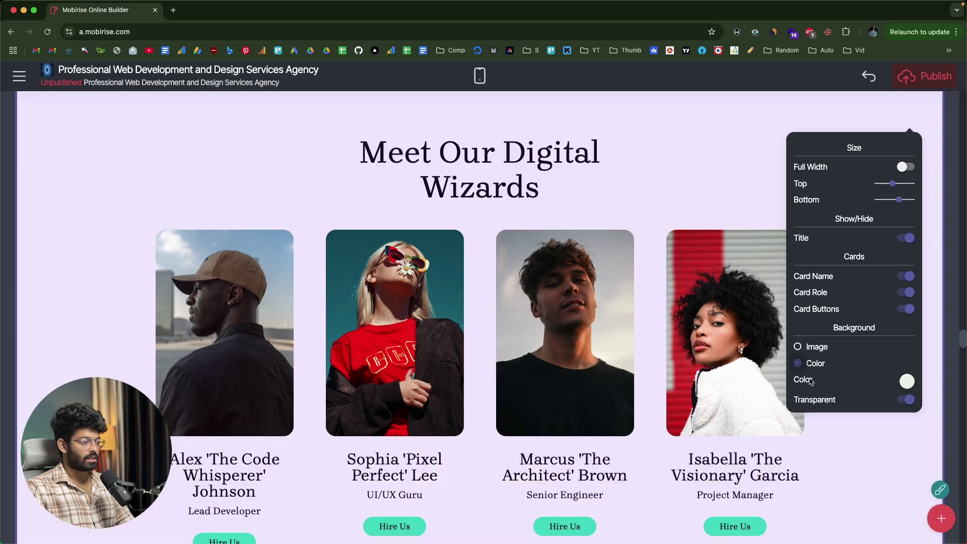
click(797, 347)
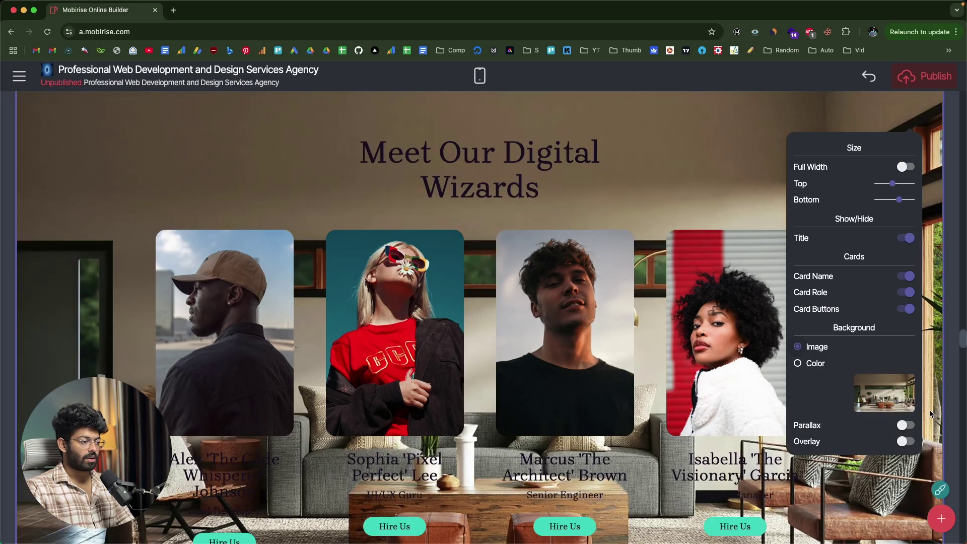
click(907, 426)
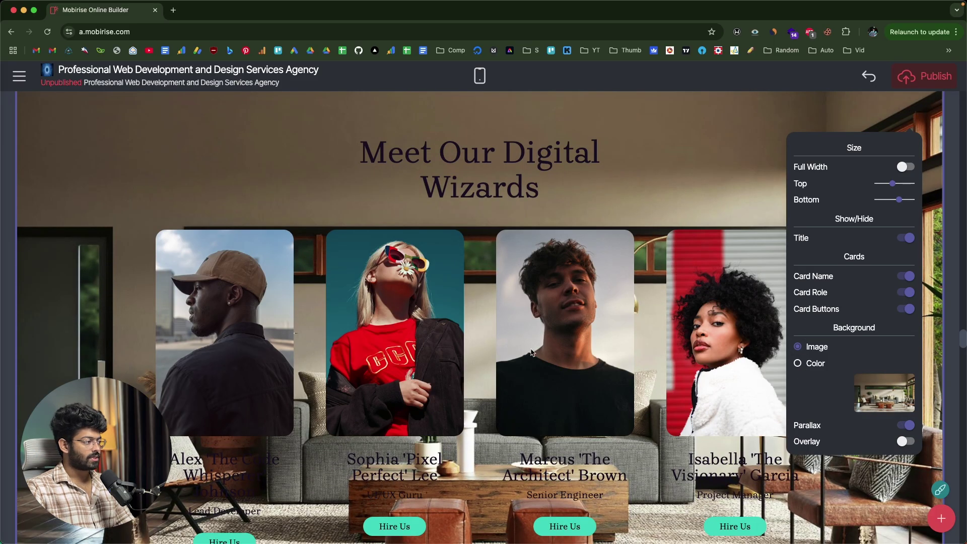
click(796, 363)
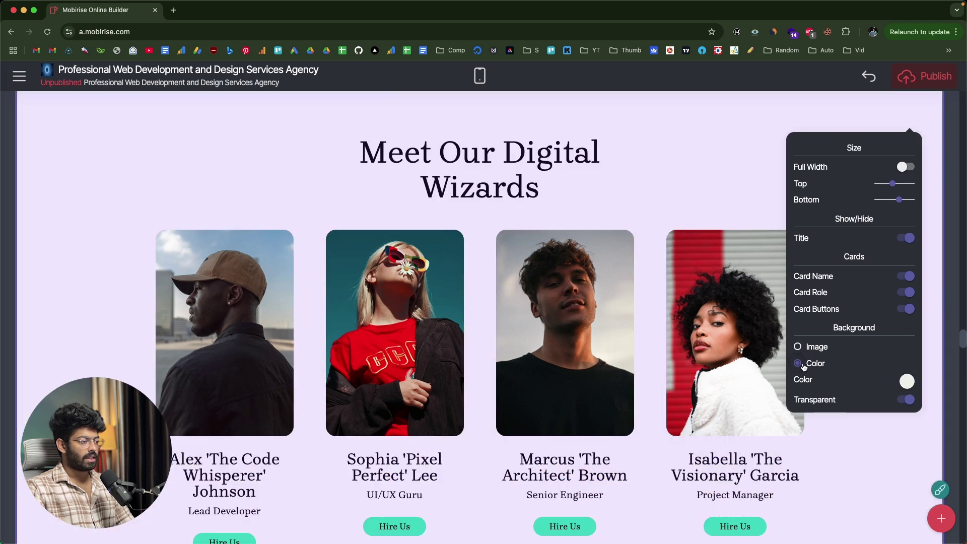
- Try yellow and dark blue as the team section's background colour, toggle Transparent off and on, and set the colour to dark grey
click(906, 383)
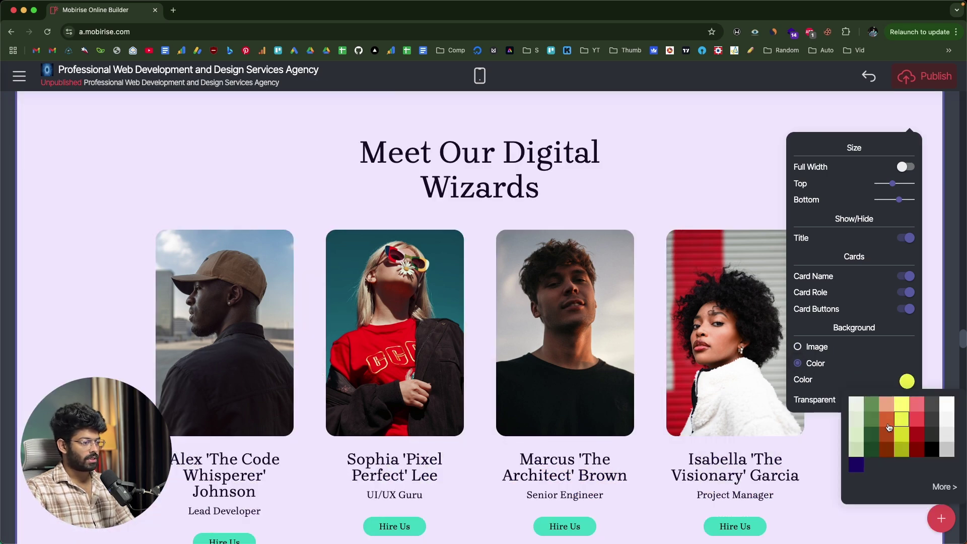
click(859, 362)
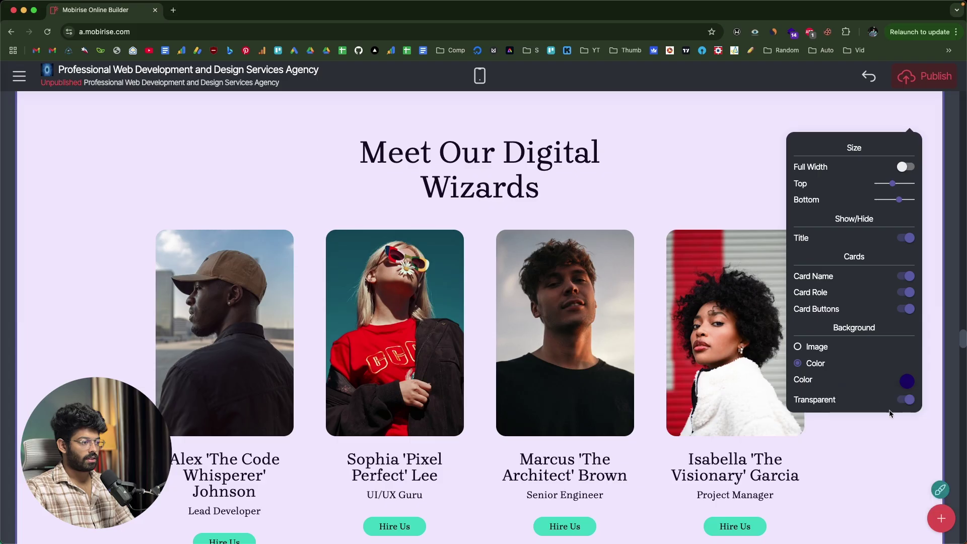
click(905, 400)
click(905, 399)
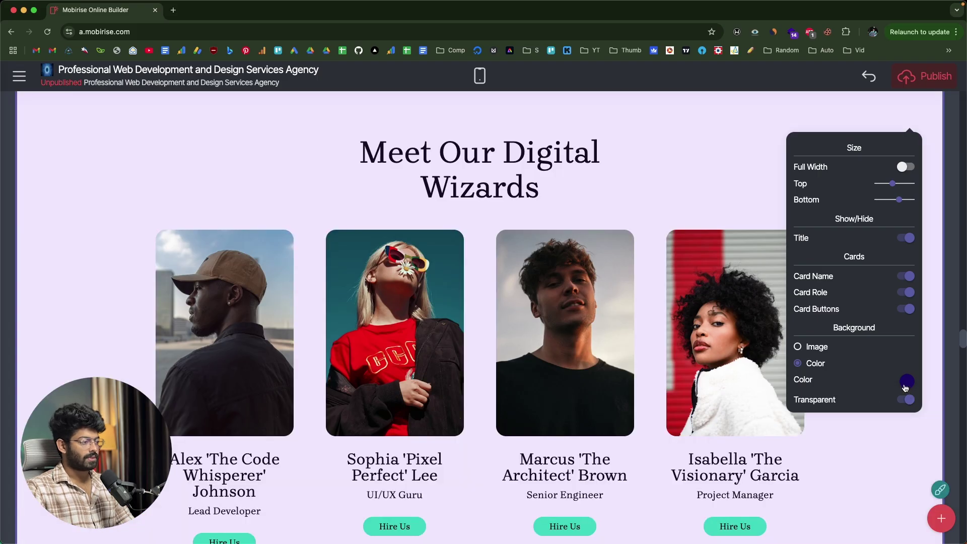
click(906, 383)
click(871, 410)
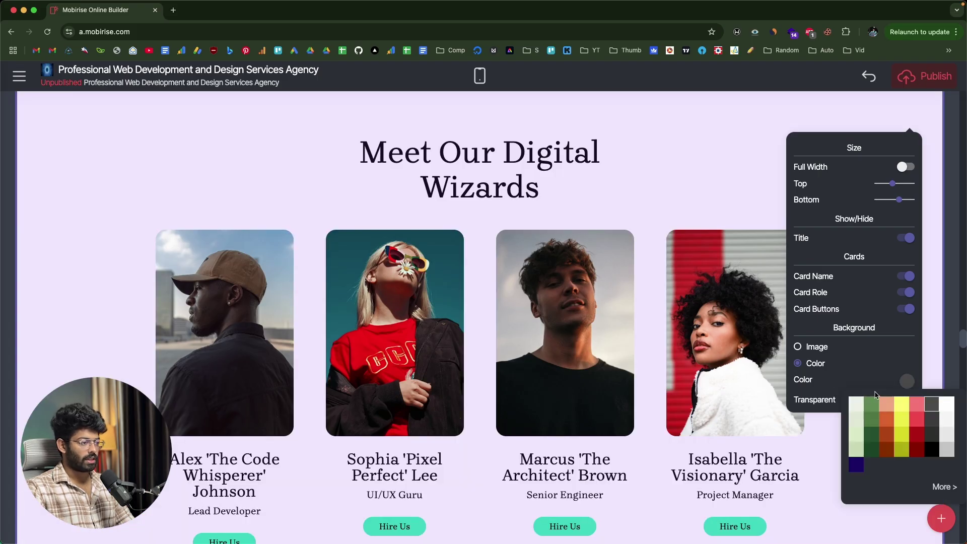
click(828, 365)
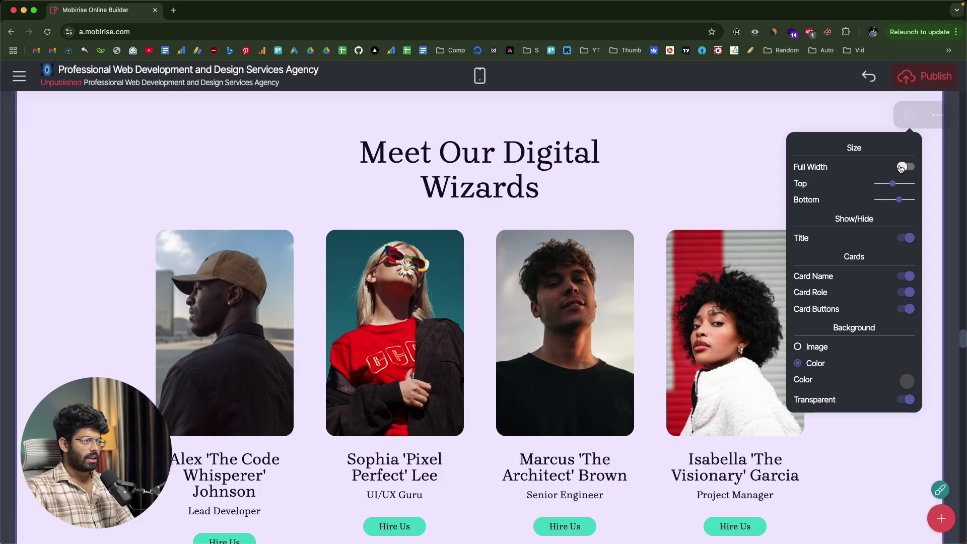
- Examine the Site Styles colours, fonts and options, view their code in the code editor, and close it without applying changes
scroll(653, 340, down, 10)
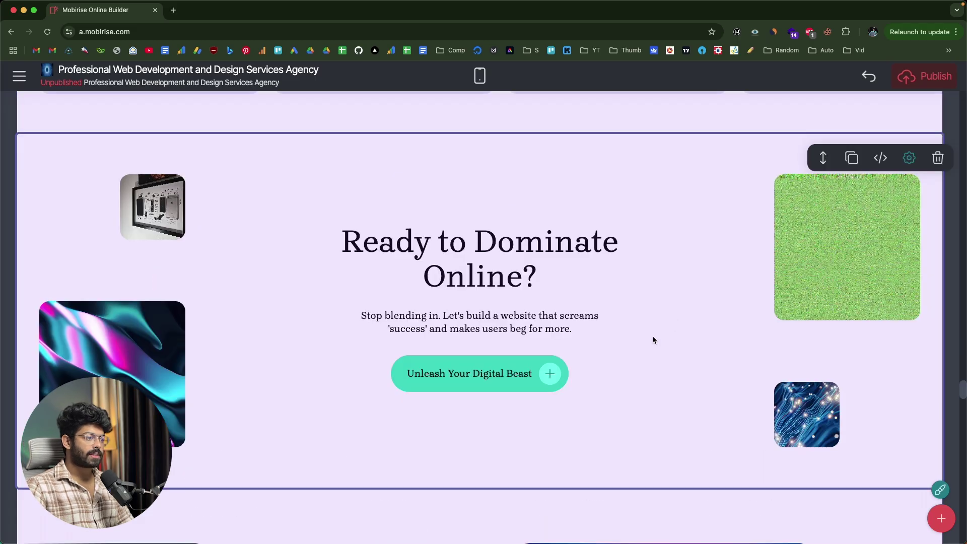
click(941, 490)
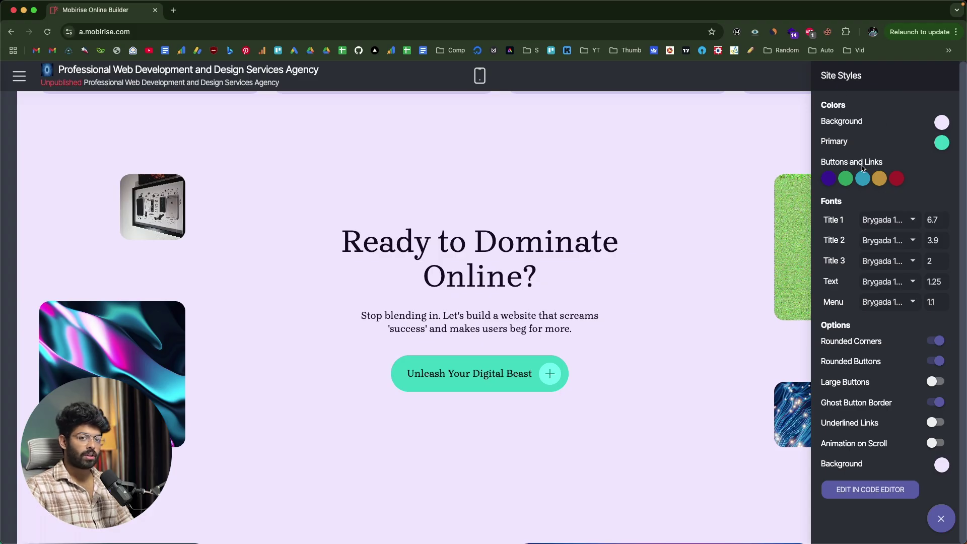
click(906, 220)
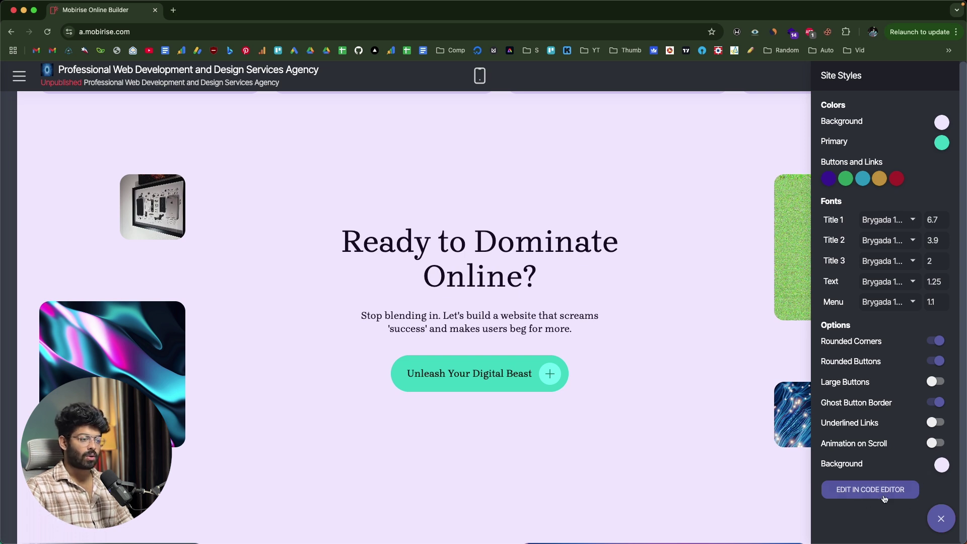
click(862, 490)
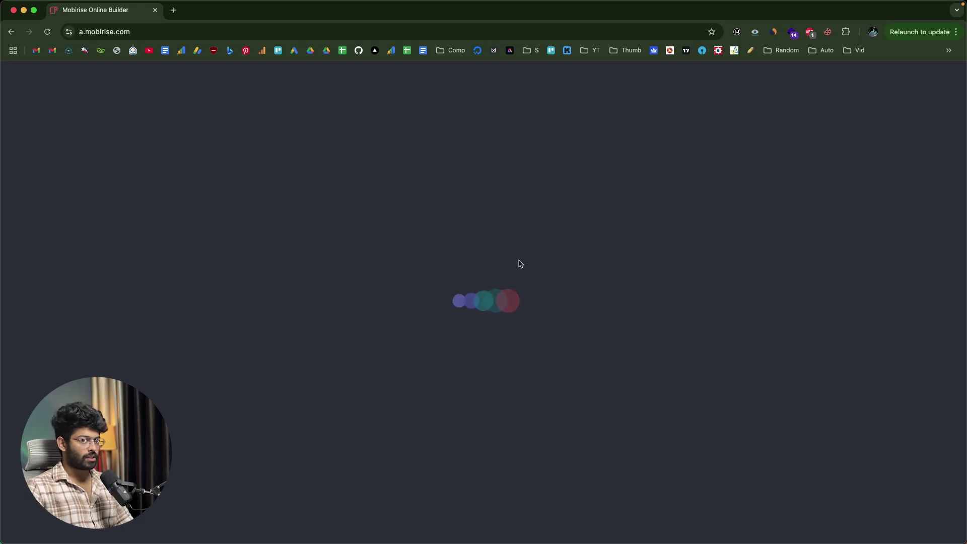
scroll(513, 152, down, 8)
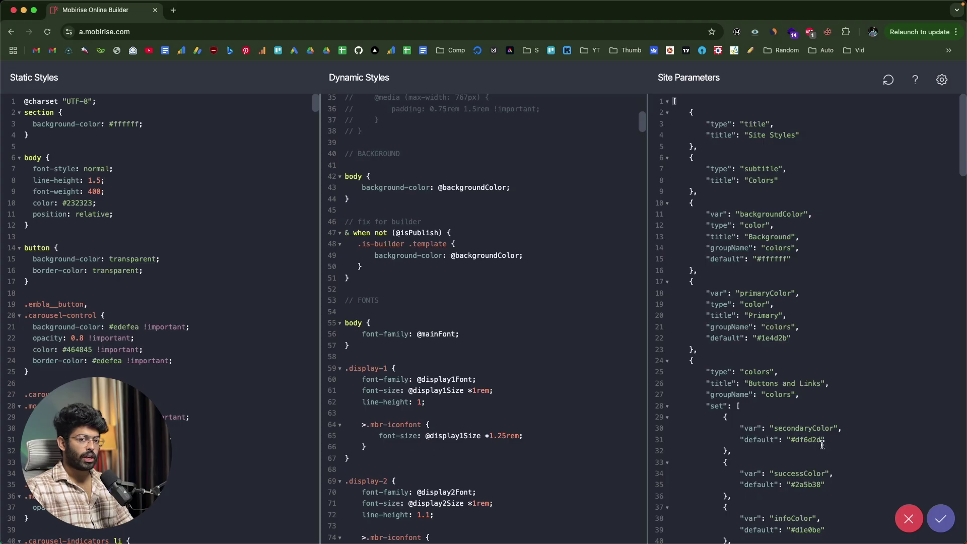
click(908, 518)
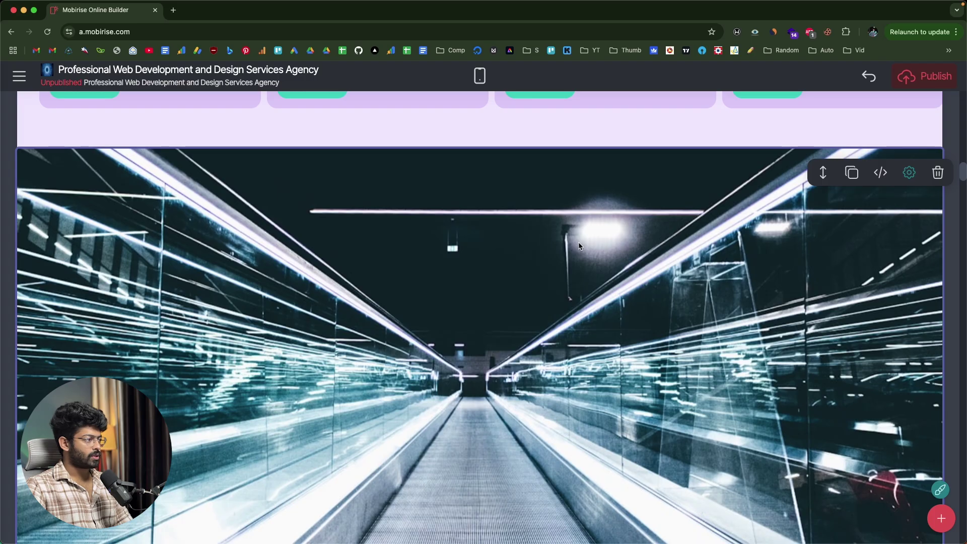
- Replace the background image of the full-screen section below the service cards with the mechanical sphere picture from the free online library
click(908, 172)
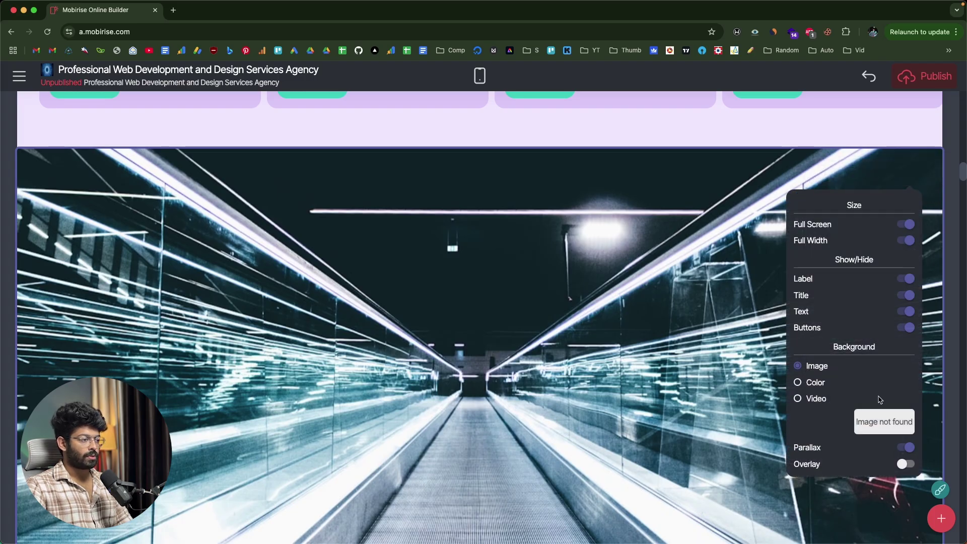
click(879, 425)
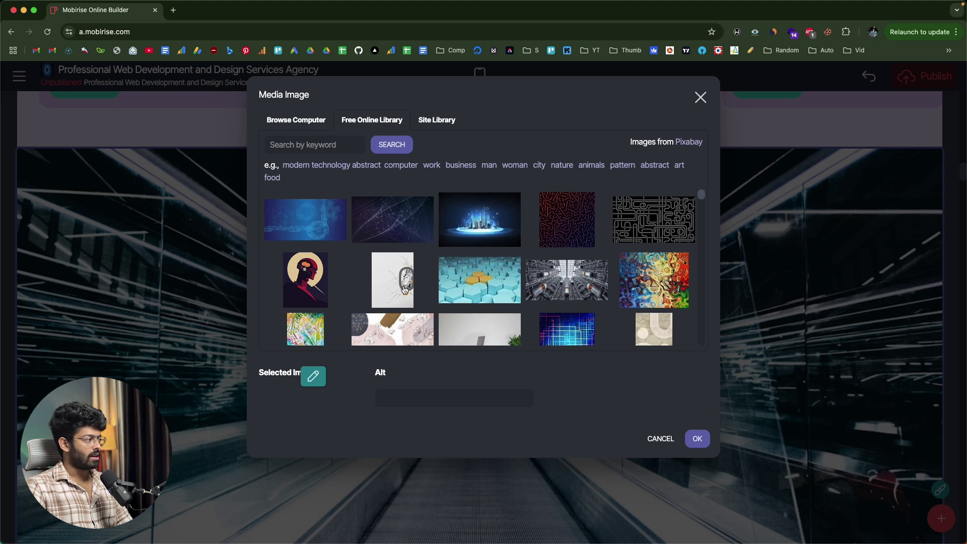
scroll(404, 290, down, 5)
scroll(575, 295, down, 3)
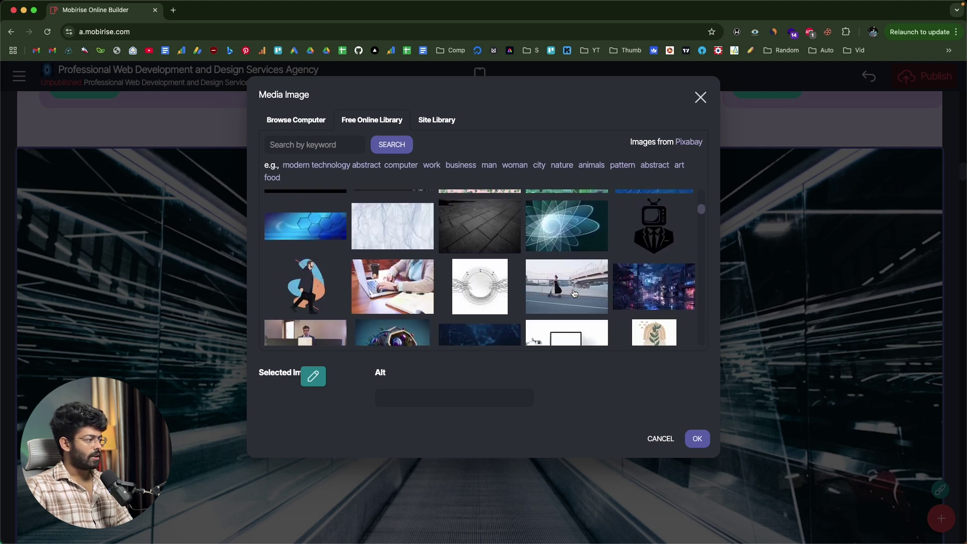
scroll(576, 295, down, 3)
scroll(413, 277, down, 3)
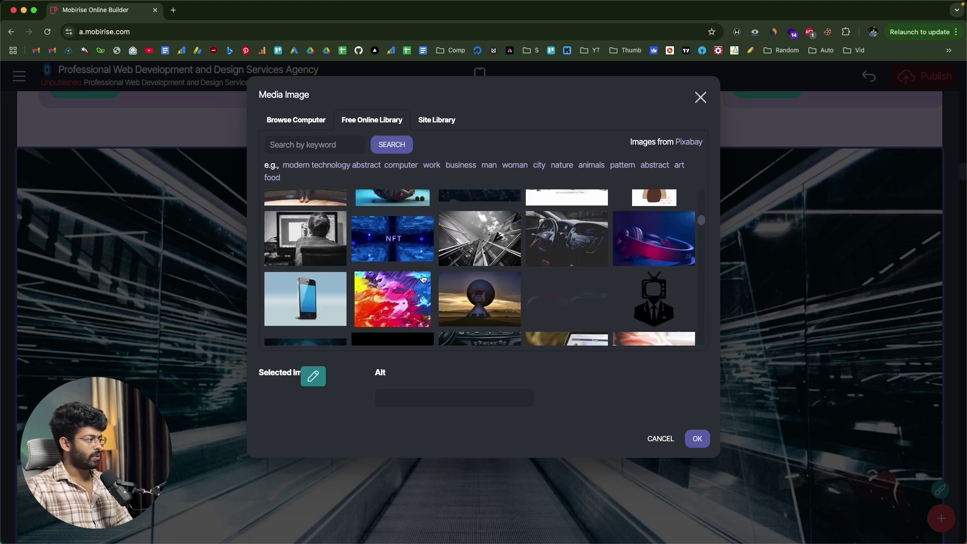
scroll(583, 271, up, 3)
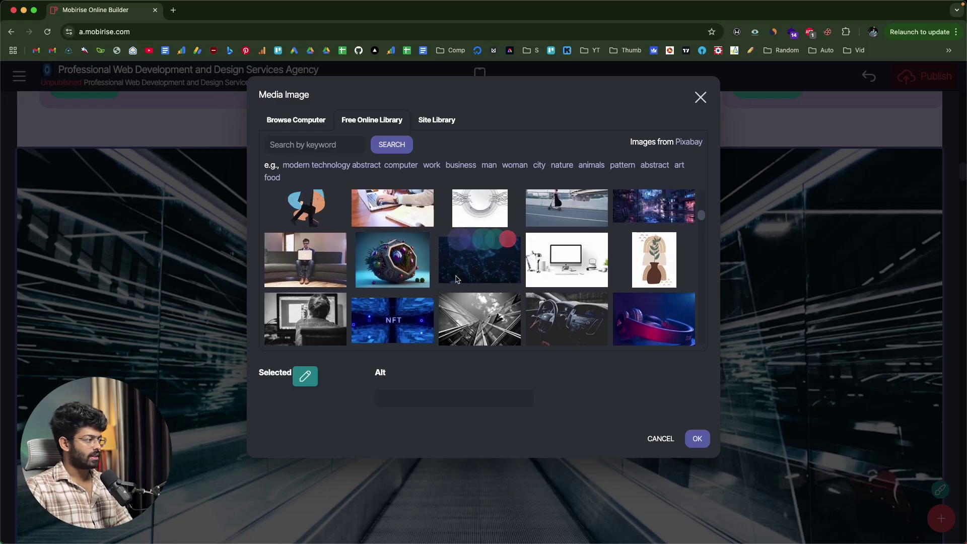
click(699, 487)
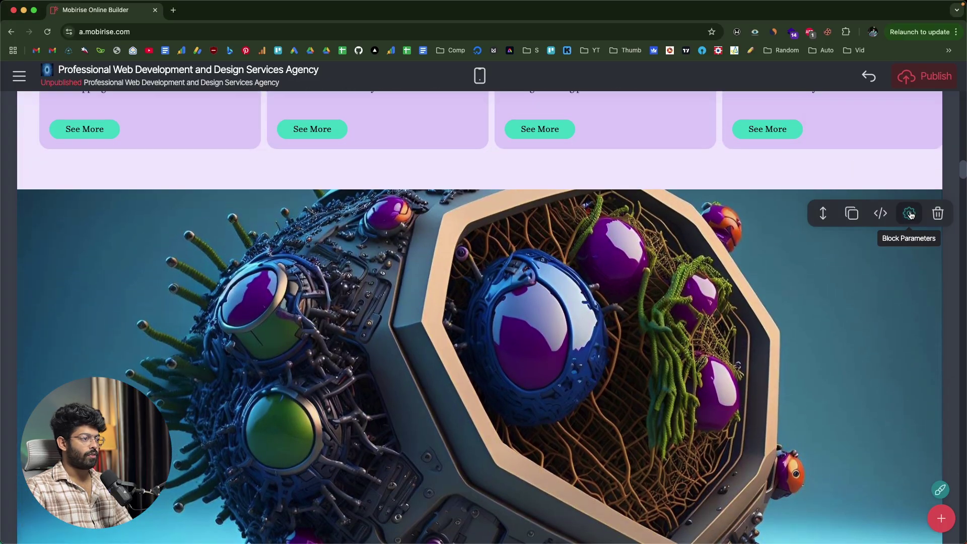
click(909, 211)
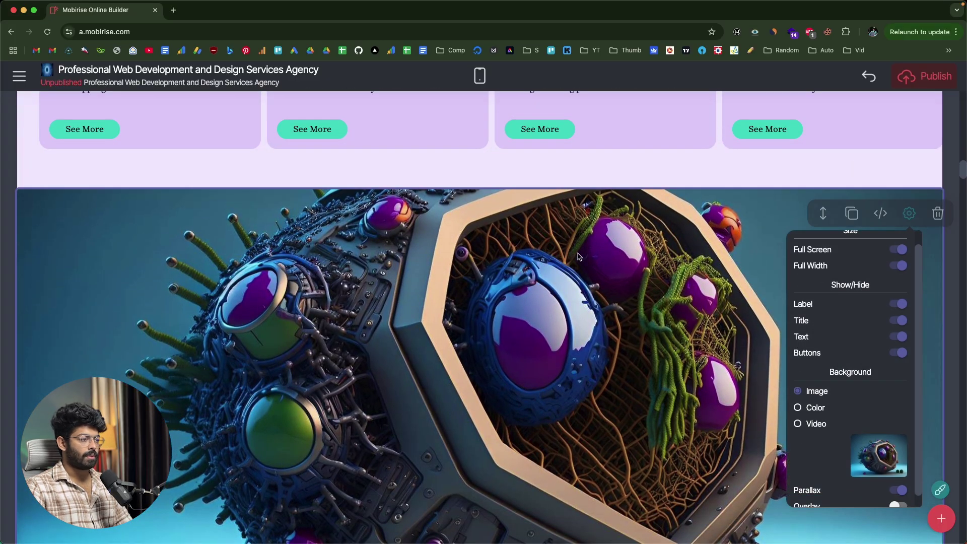
- Remove the "Witness the Magic" video section from the page
scroll(584, 265, up, 5)
scroll(584, 264, up, 15)
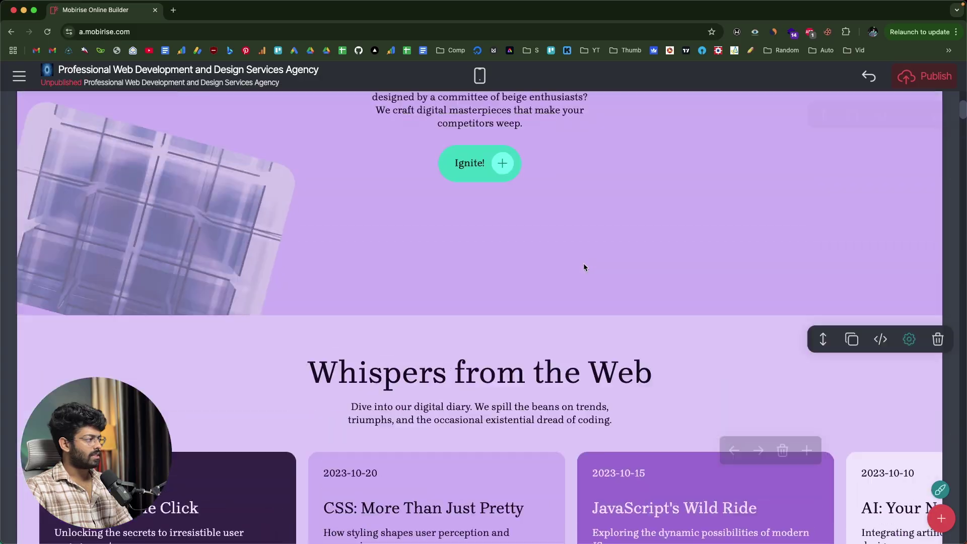
scroll(584, 269, down, 20)
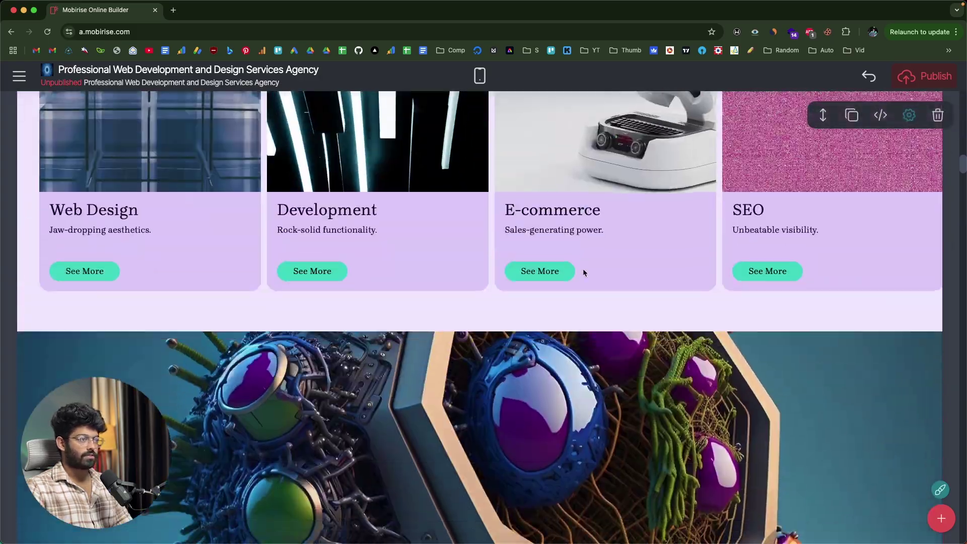
scroll(583, 273, up, 10)
scroll(583, 273, down, 8)
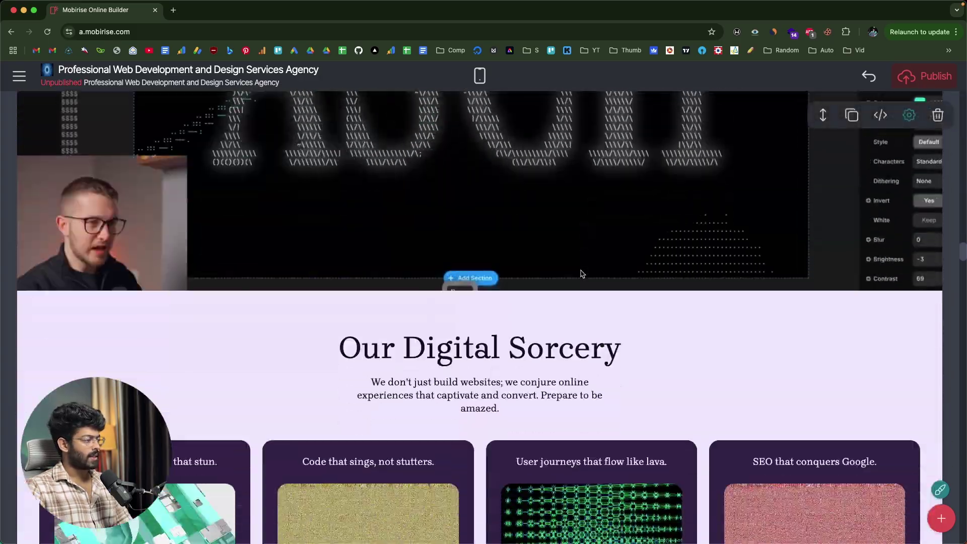
scroll(580, 273, down, 12)
scroll(582, 274, up, 4)
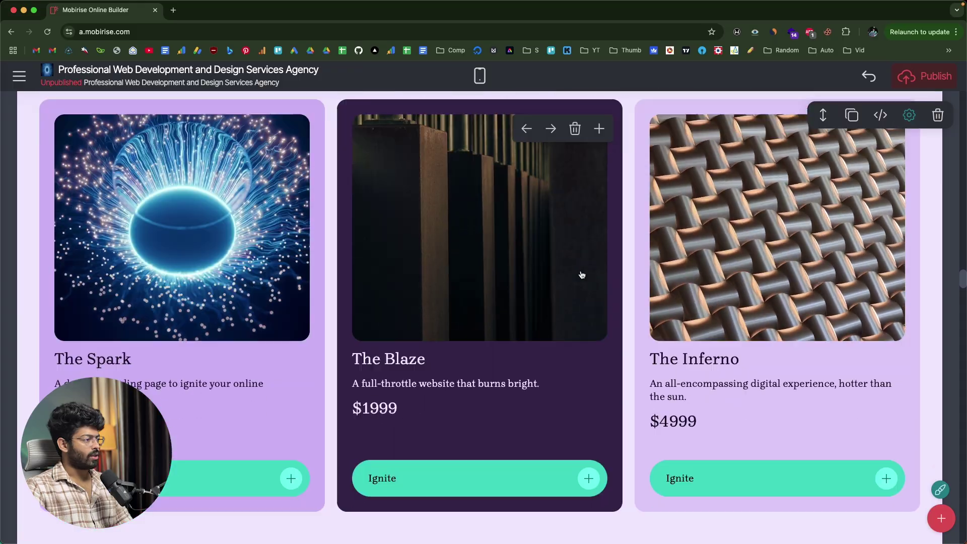
scroll(582, 275, down, 6)
scroll(580, 274, down, 10)
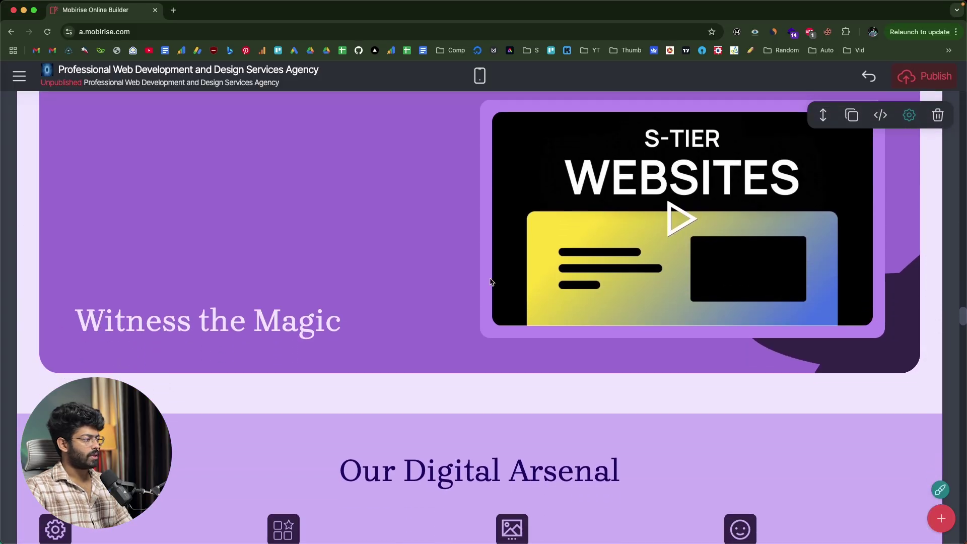
scroll(477, 285, up, 2)
scroll(468, 292, up, 1)
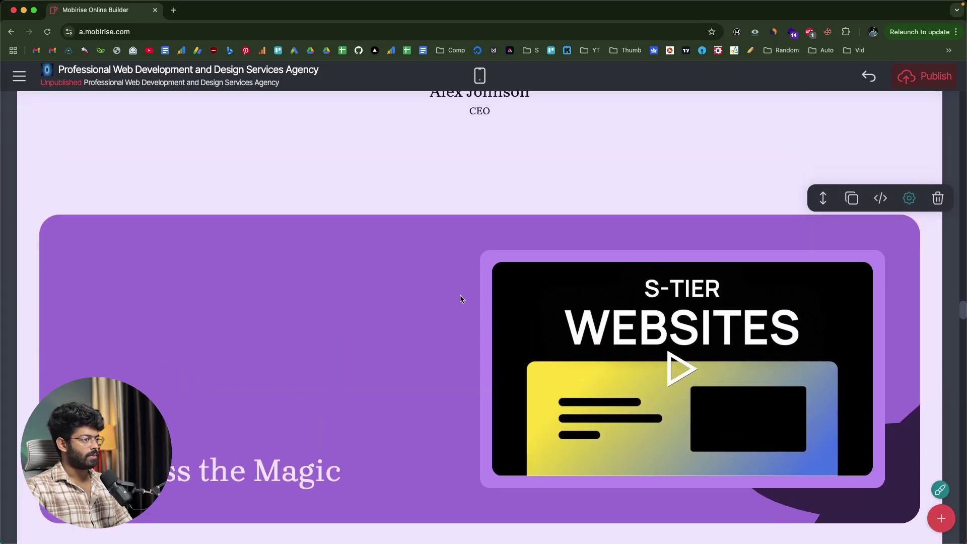
click(938, 198)
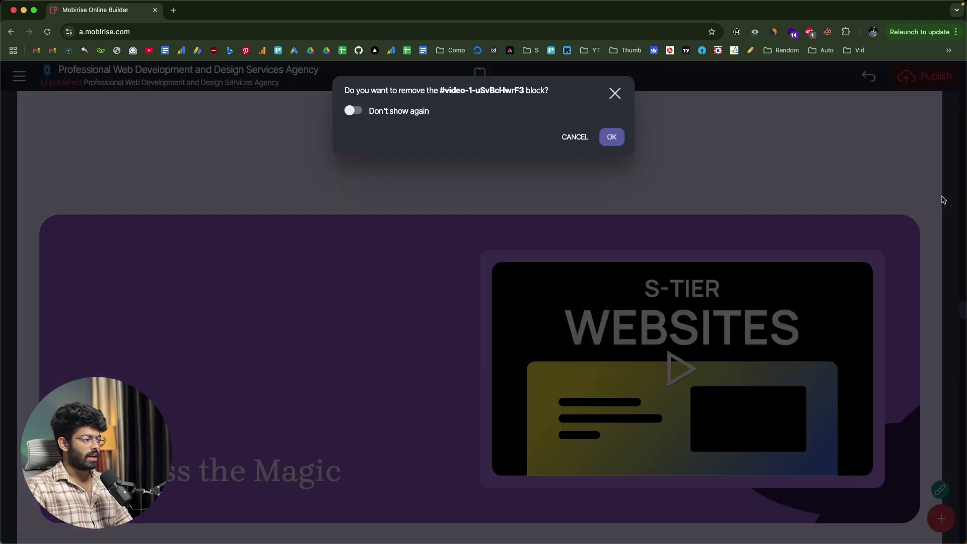
click(610, 137)
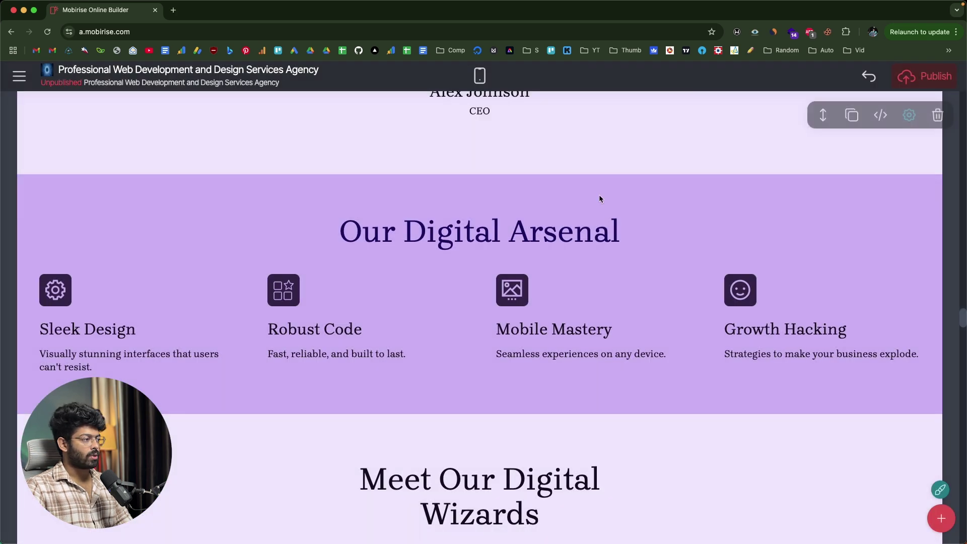
- Open the block library and add the "Our Trusted Partners in Bloom" logo slider above the "Your Online Reputation" section
scroll(599, 199, up, 4)
scroll(539, 307, down, 1)
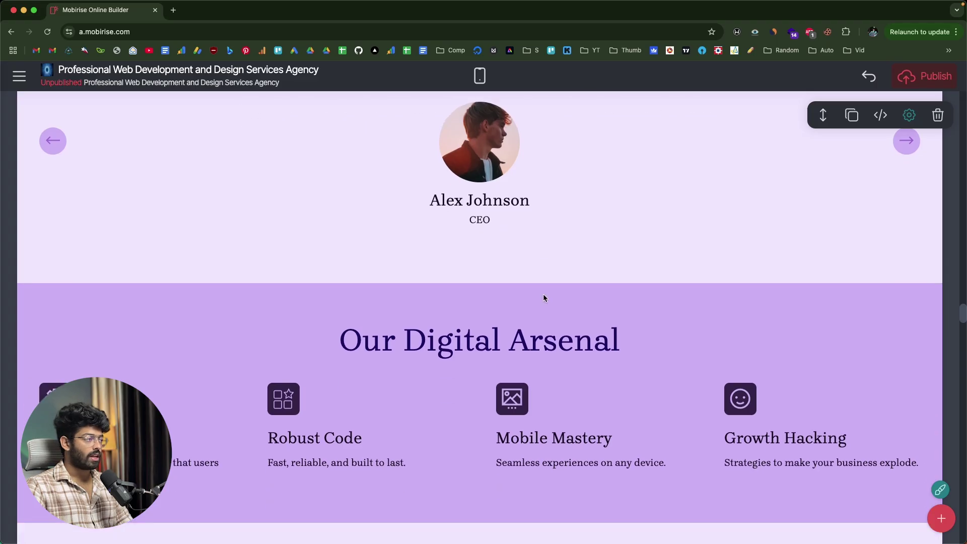
scroll(544, 297, down, 2)
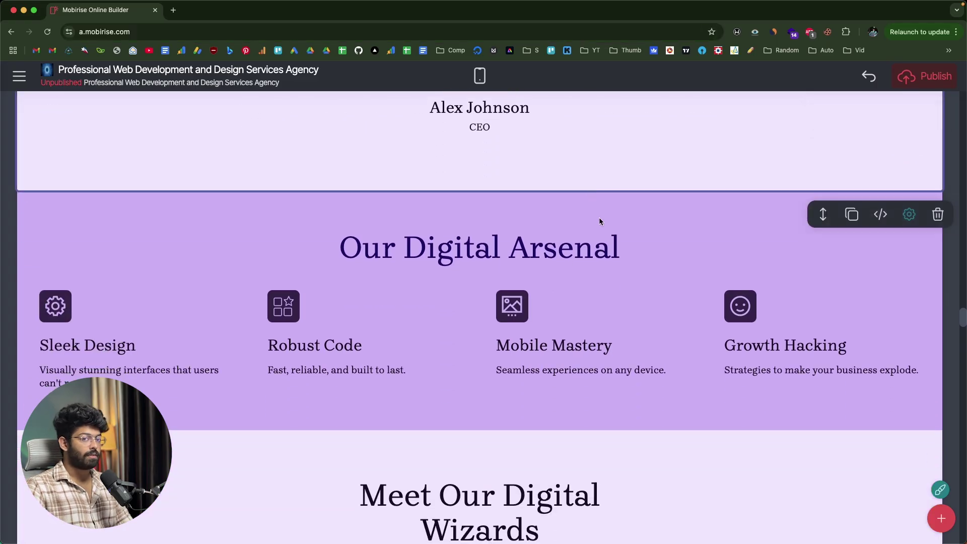
scroll(553, 254, down, 4)
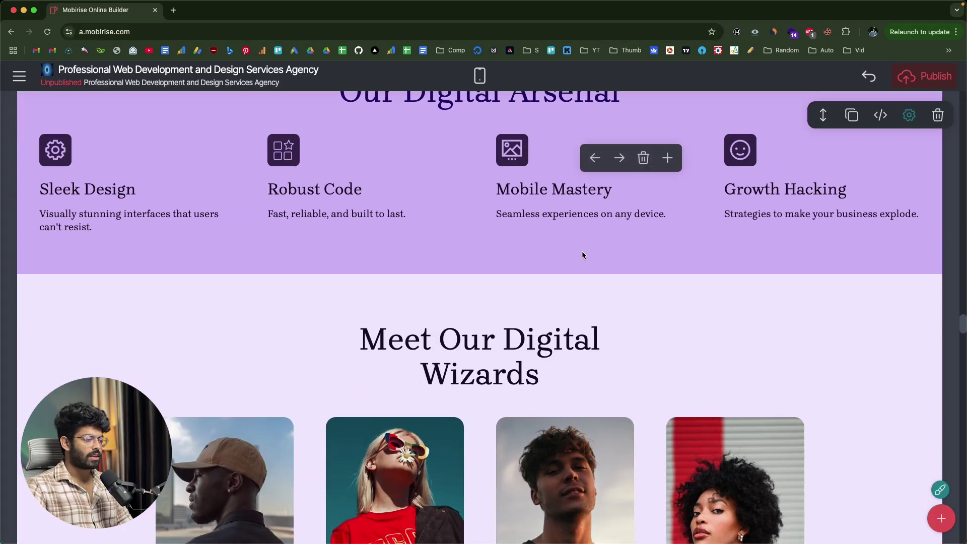
scroll(622, 225, down, 3)
scroll(623, 230, down, 2)
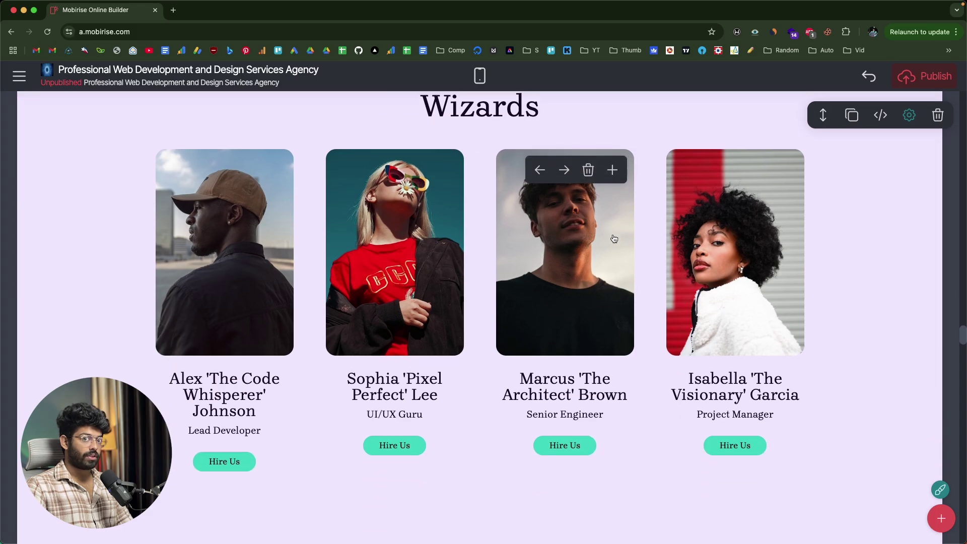
click(940, 520)
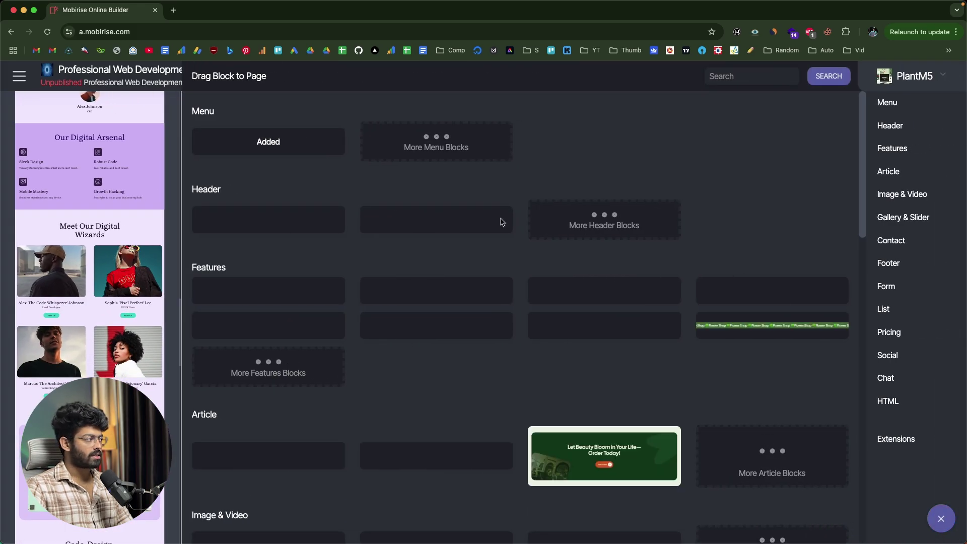
scroll(500, 220, down, 2)
scroll(503, 262, down, 5)
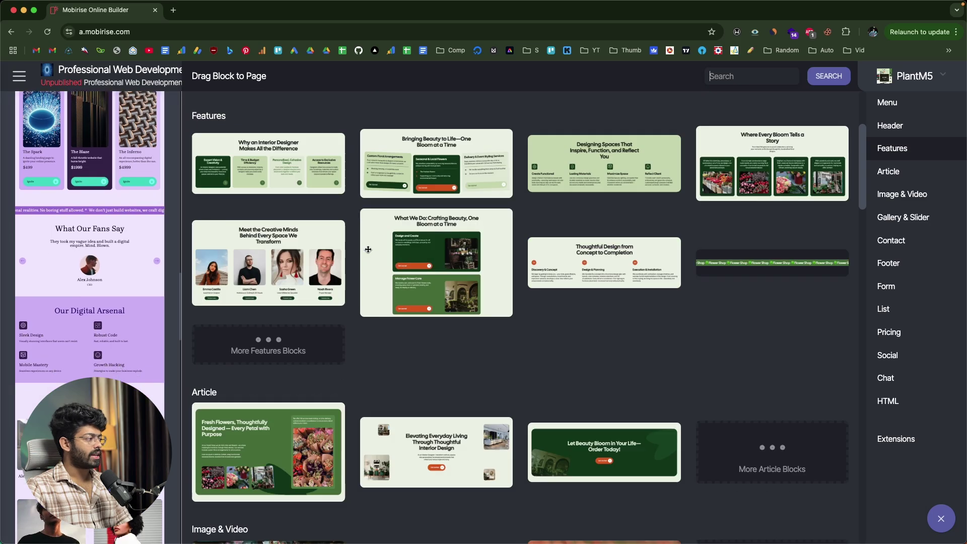
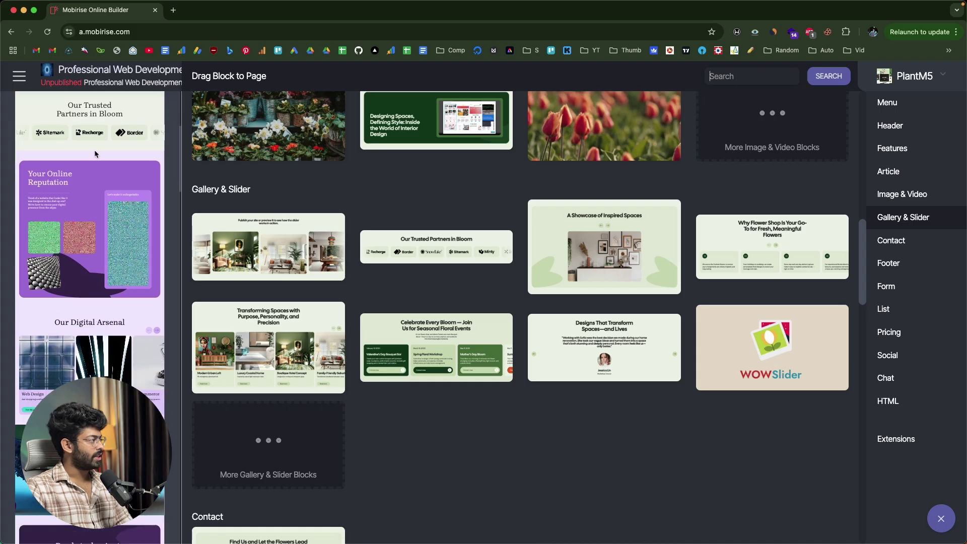
- Leave the block library and remove the "Code. Design. Dominate." section below the map
scroll(604, 303, down, 5)
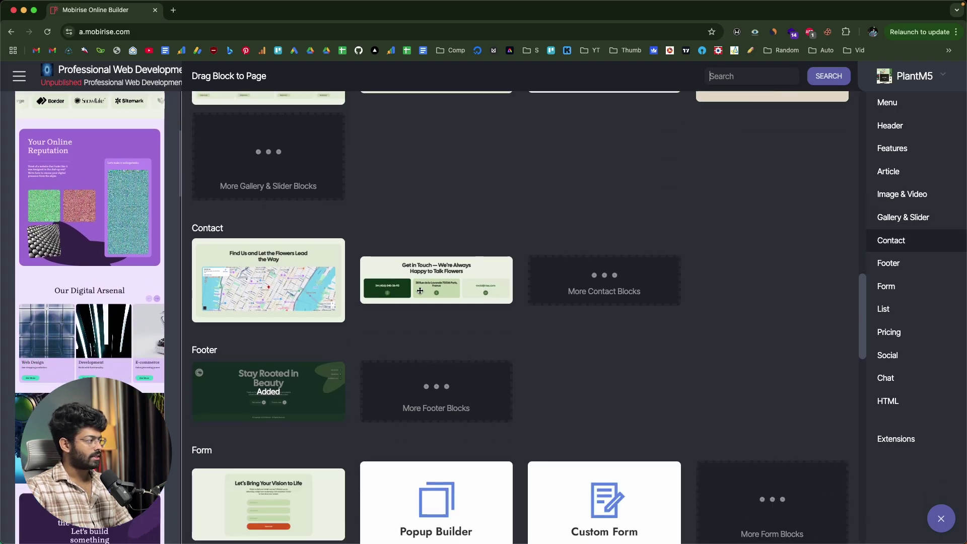
scroll(64, 303, down, 5)
scroll(63, 302, down, 10)
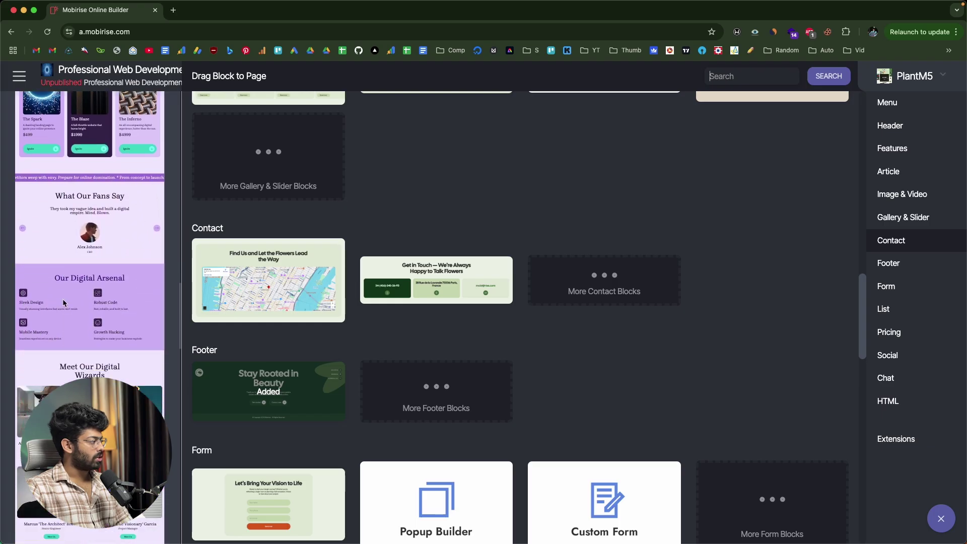
scroll(101, 307, down, 2)
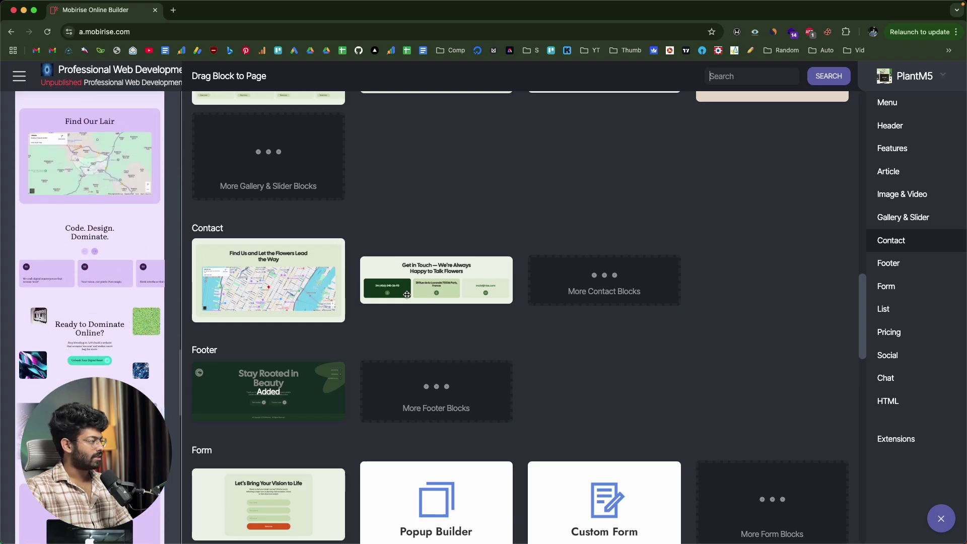
click(155, 240)
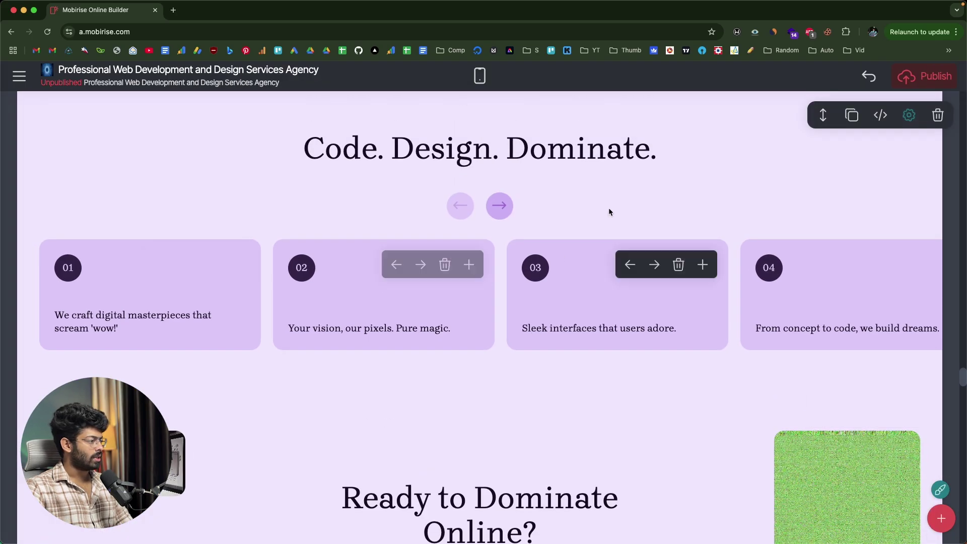
scroll(625, 198, up, 3)
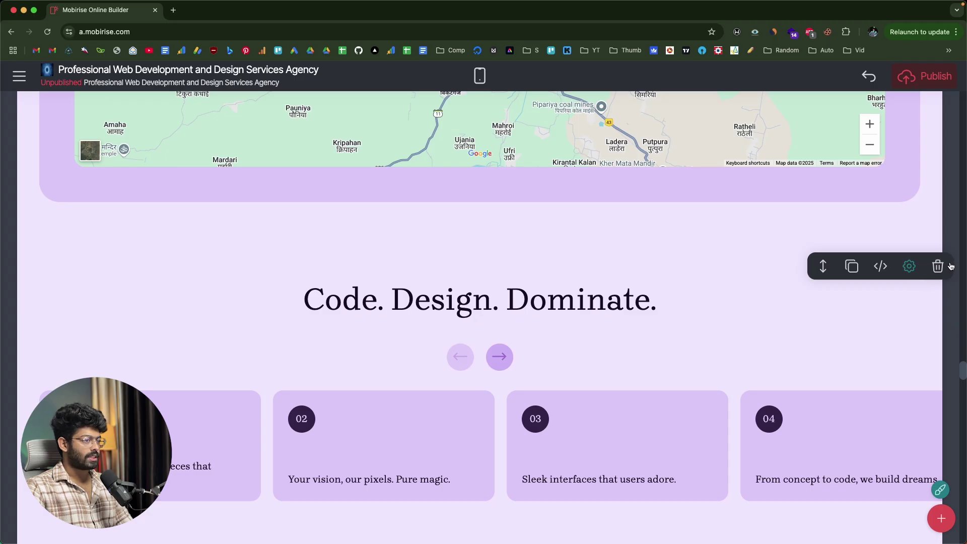
click(937, 265)
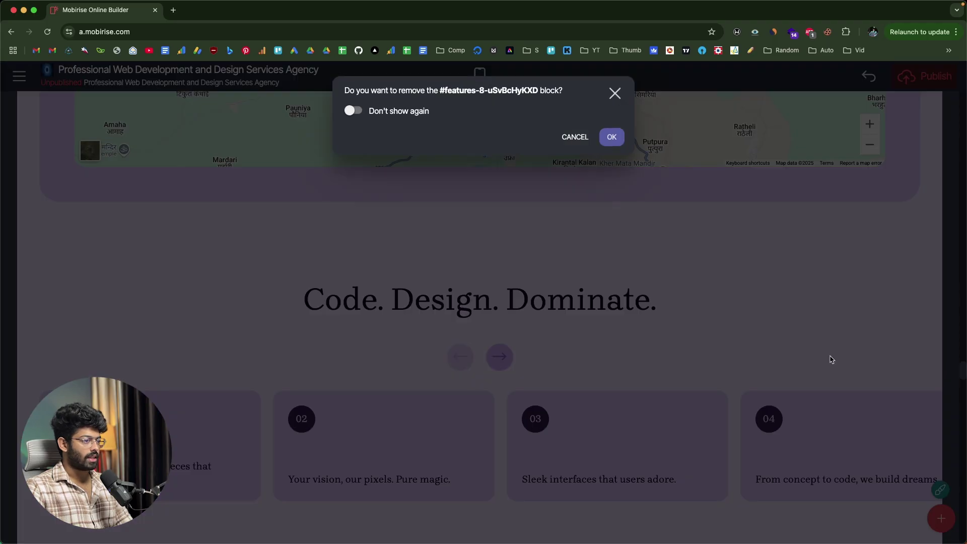
click(612, 136)
- Add the "Get in Touch" contact block between the "Meet Our Digital Wizards" and "Find Our Lair" sections
click(934, 519)
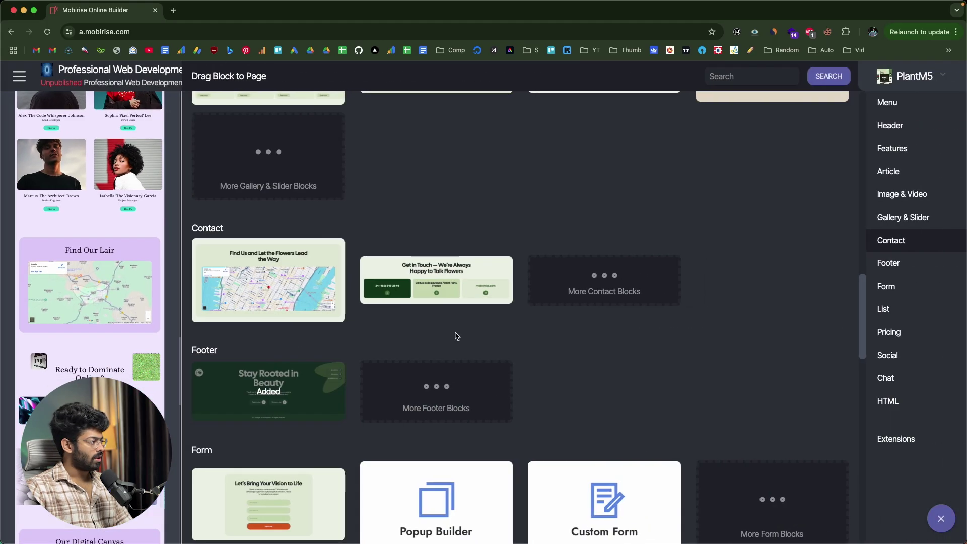
drag(269, 279, 61, 243)
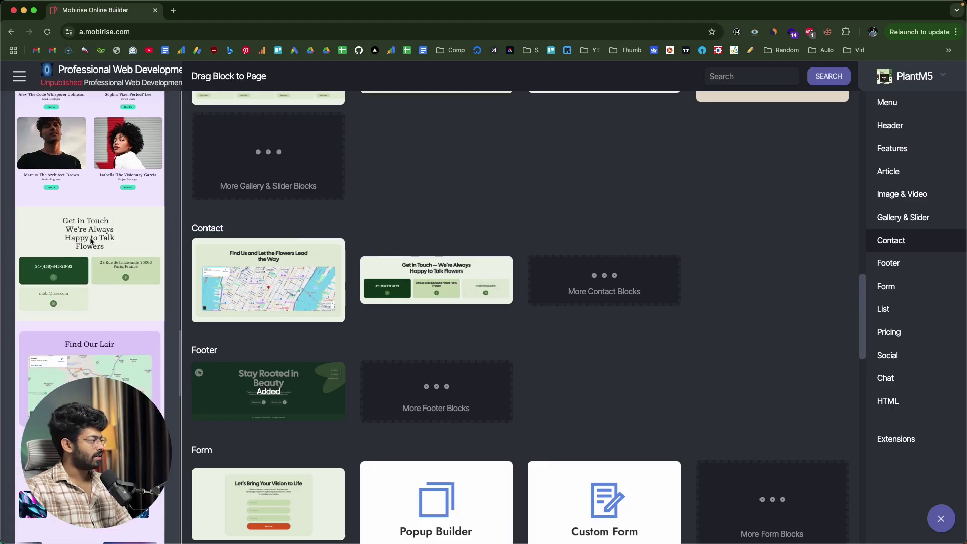
- Examine the form, list, pricing, social, chat and HTML blocks in the library, close it, and view the added contact section
scroll(385, 256, down, 8)
scroll(400, 267, up, 3)
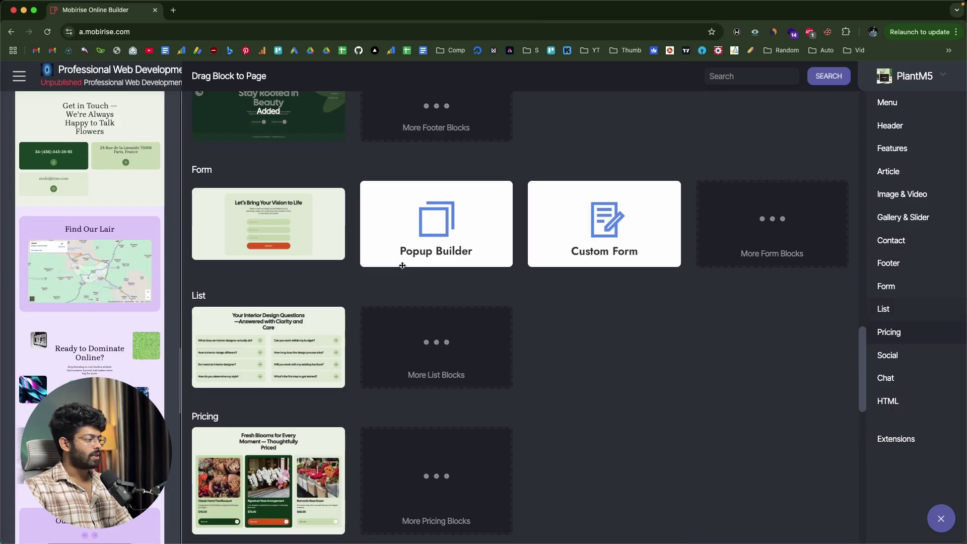
scroll(355, 236, down, 5)
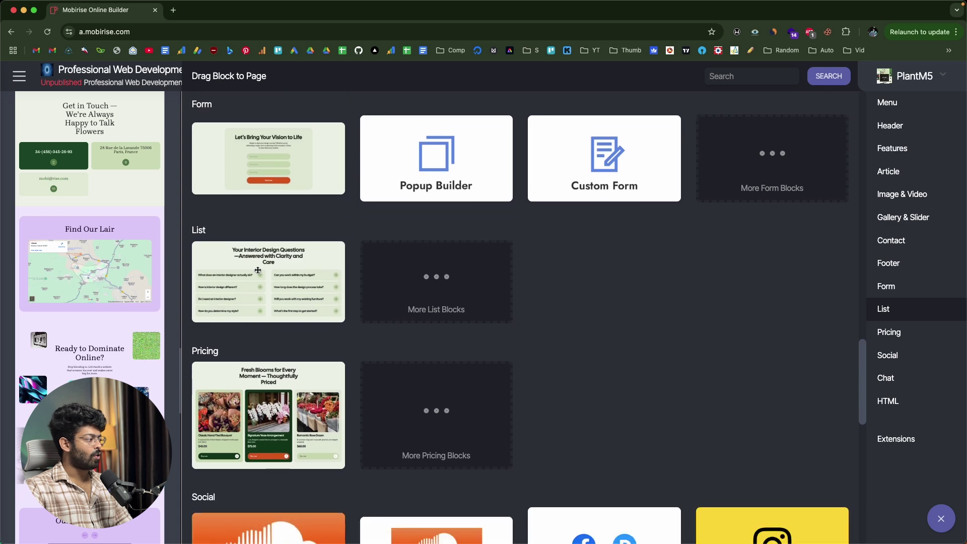
scroll(435, 251, down, 4)
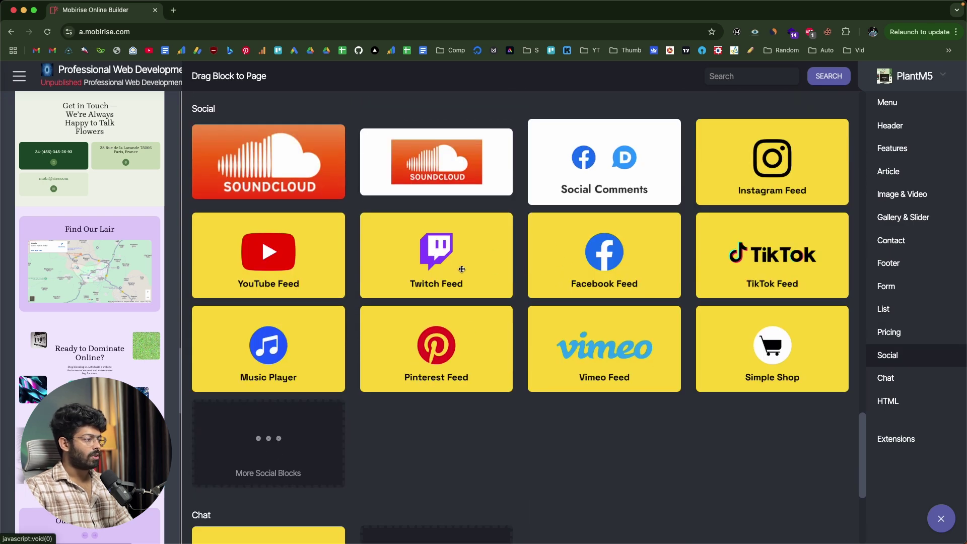
scroll(461, 267, down, 5)
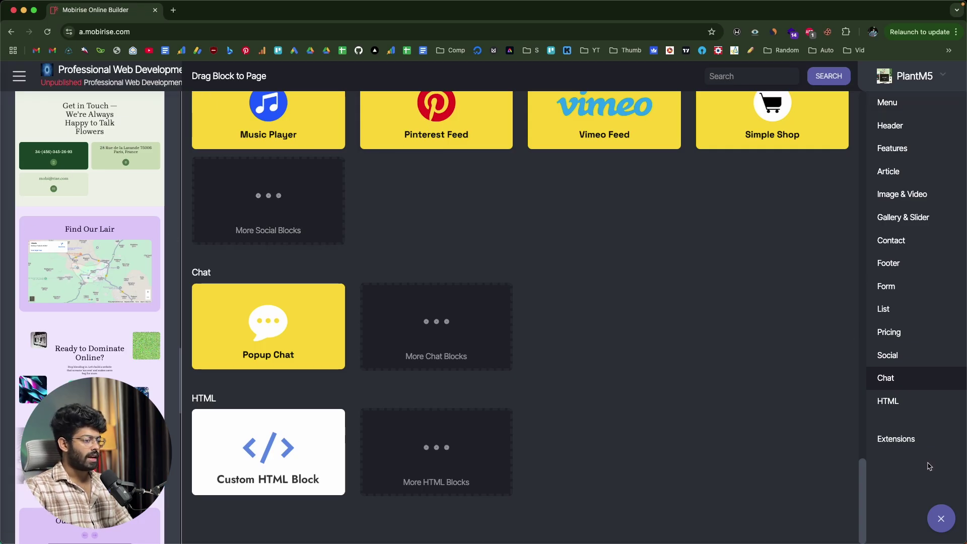
click(940, 518)
scroll(466, 302, up, 15)
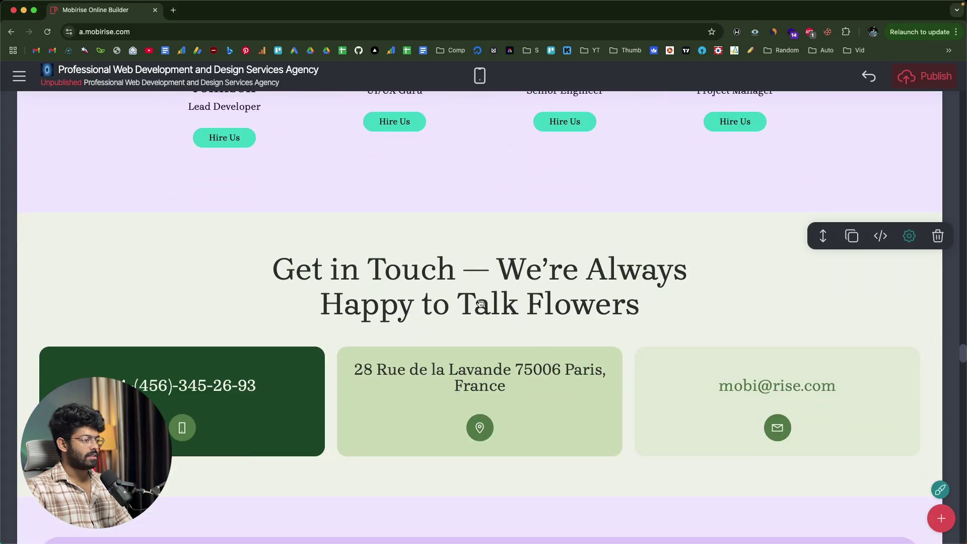
- Try an image background on the "Get in Touch" contact section and switch it back to a colour background
click(402, 267)
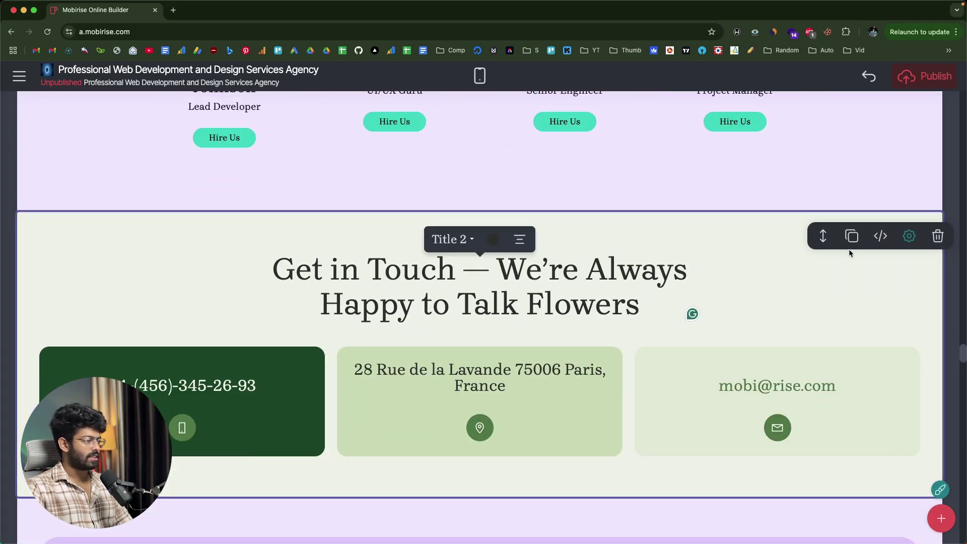
click(910, 237)
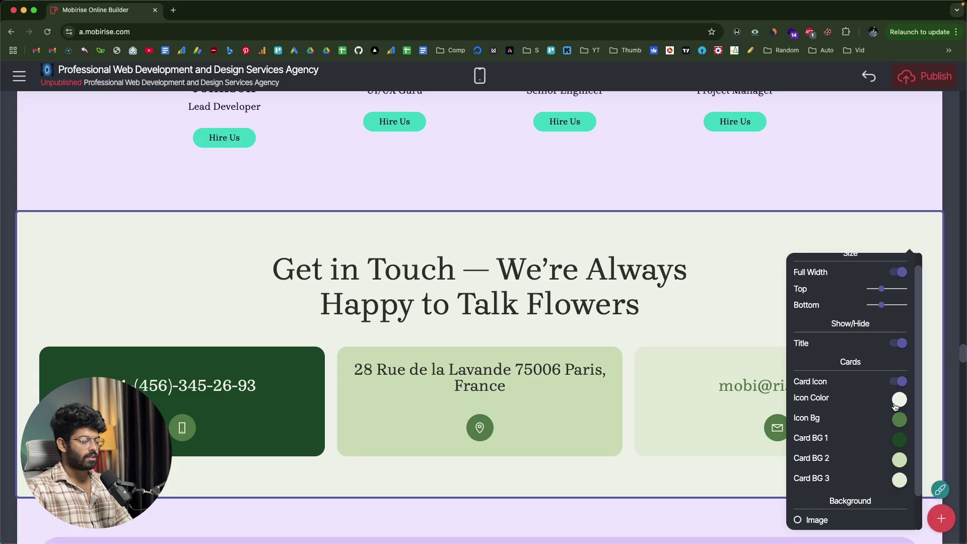
scroll(897, 402, down, 1)
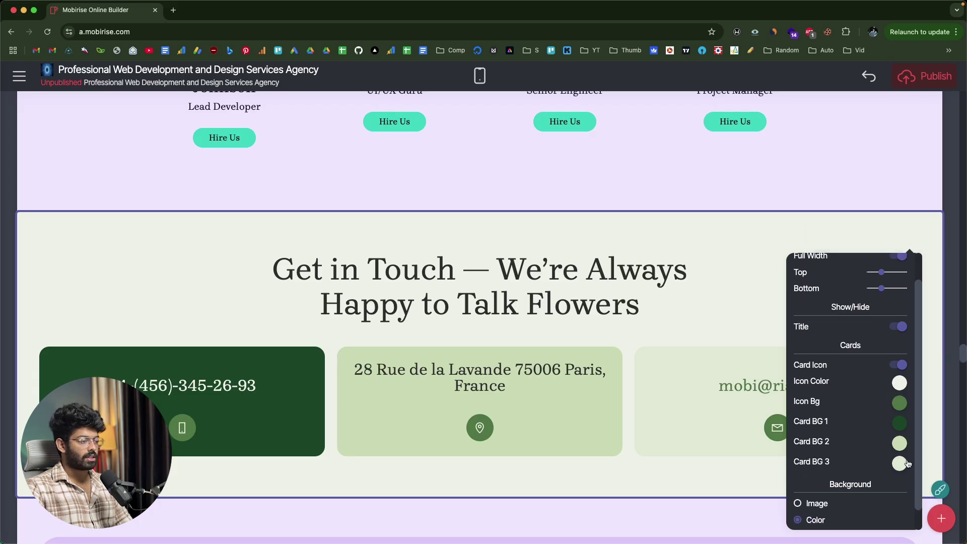
scroll(871, 478, down, 2)
click(812, 482)
click(809, 497)
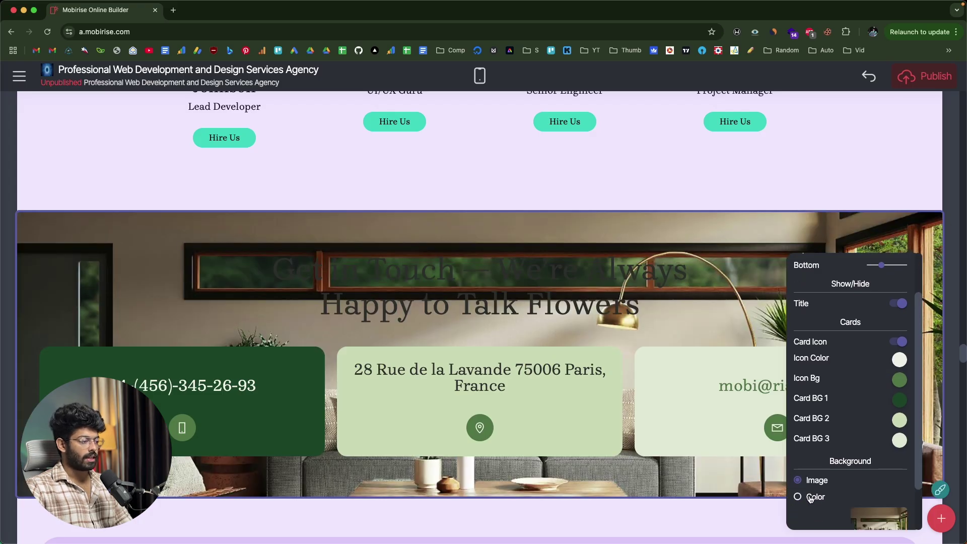
- Publish the website online to the mobirisesite.com subdomain "astrokj"
scroll(850, 453, up, 2)
scroll(698, 298, up, 10)
scroll(697, 299, up, 20)
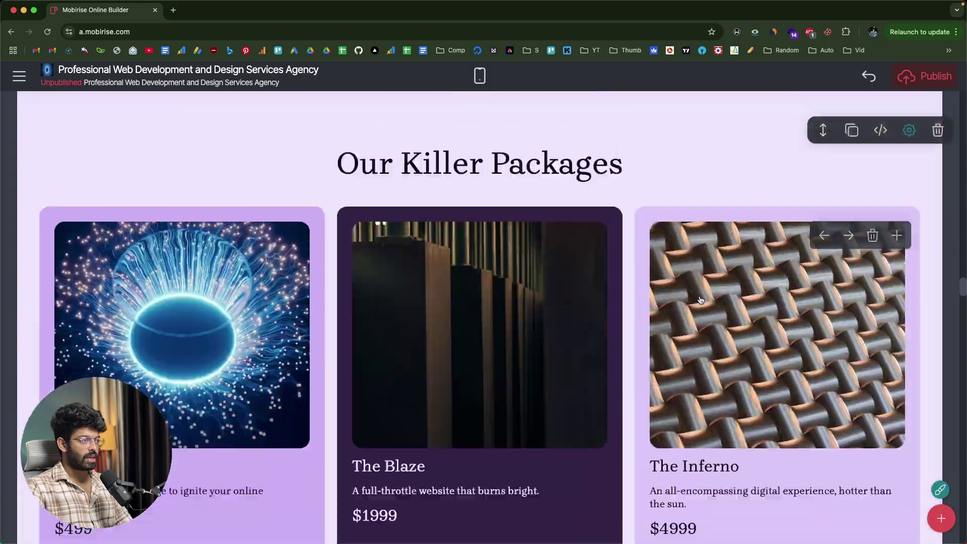
scroll(697, 298, up, 20)
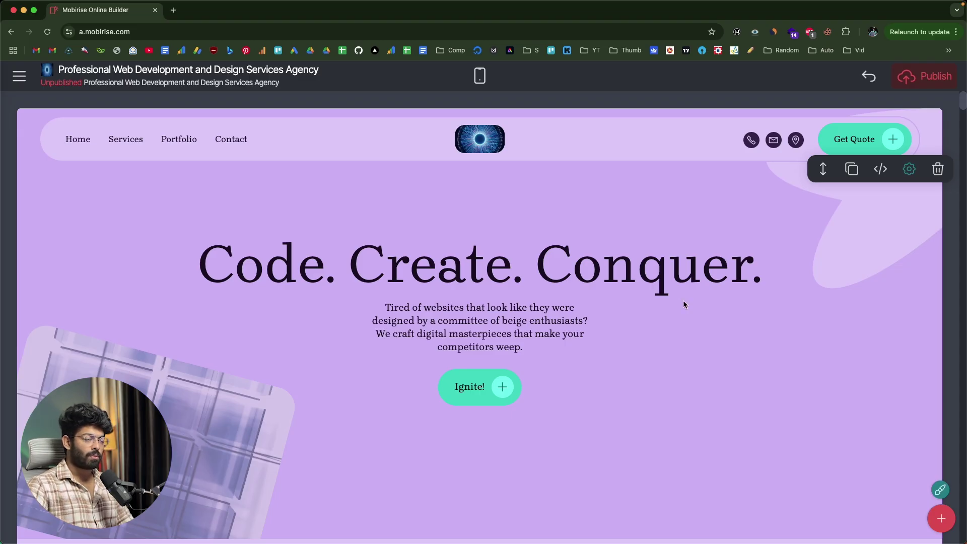
click(905, 80)
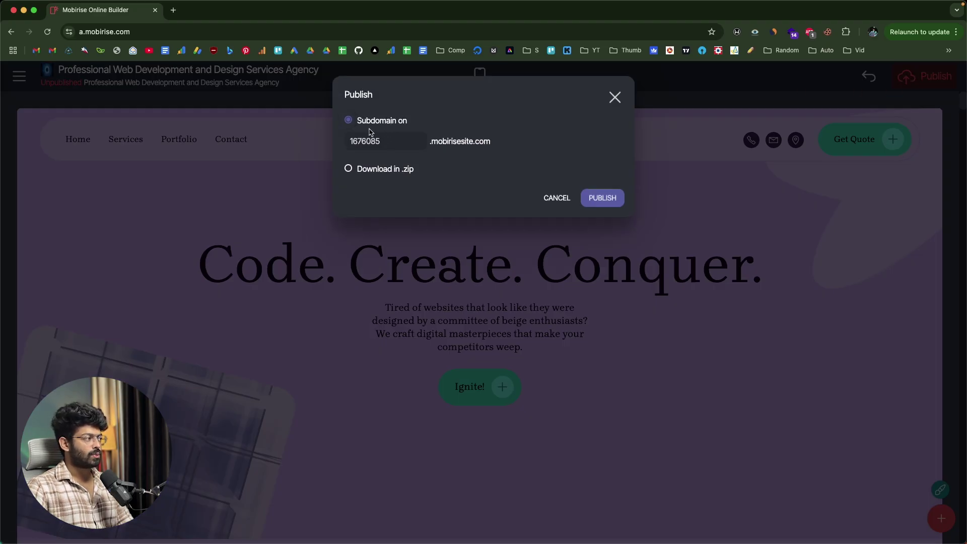
click(383, 169)
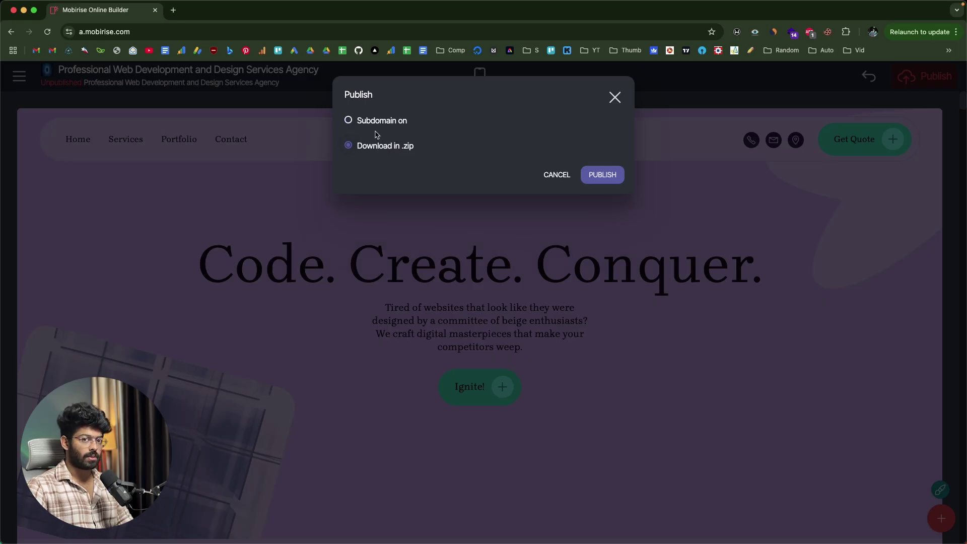
click(357, 125)
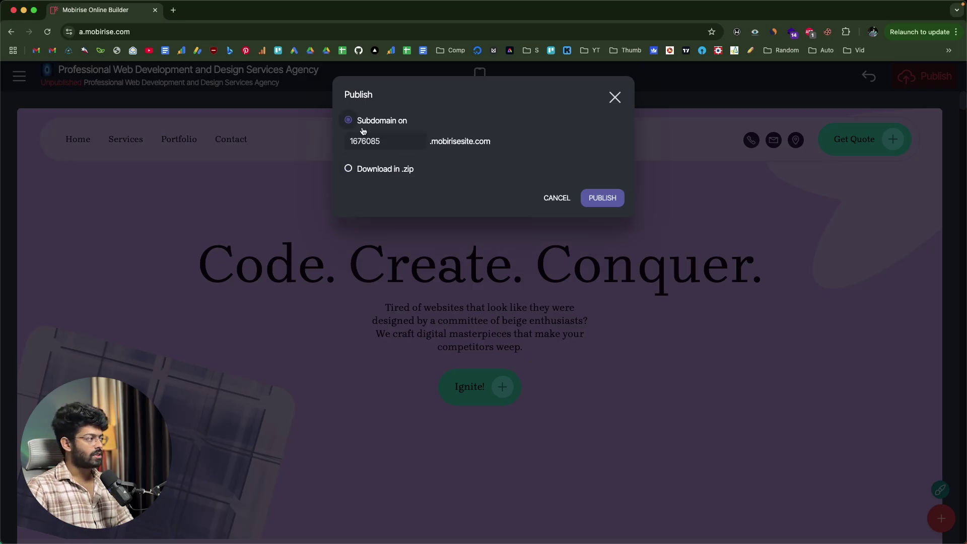
double_click(387, 142)
text(a)
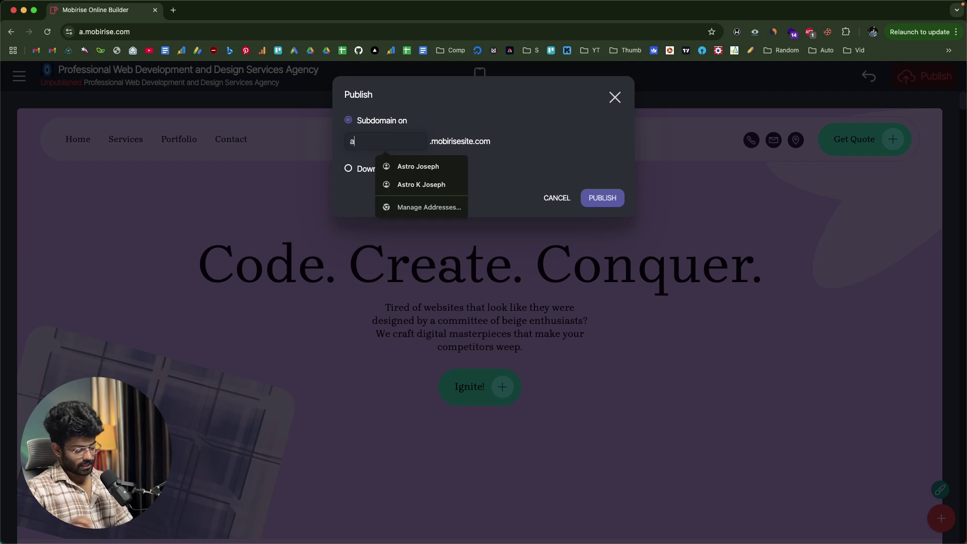
text(strokj)
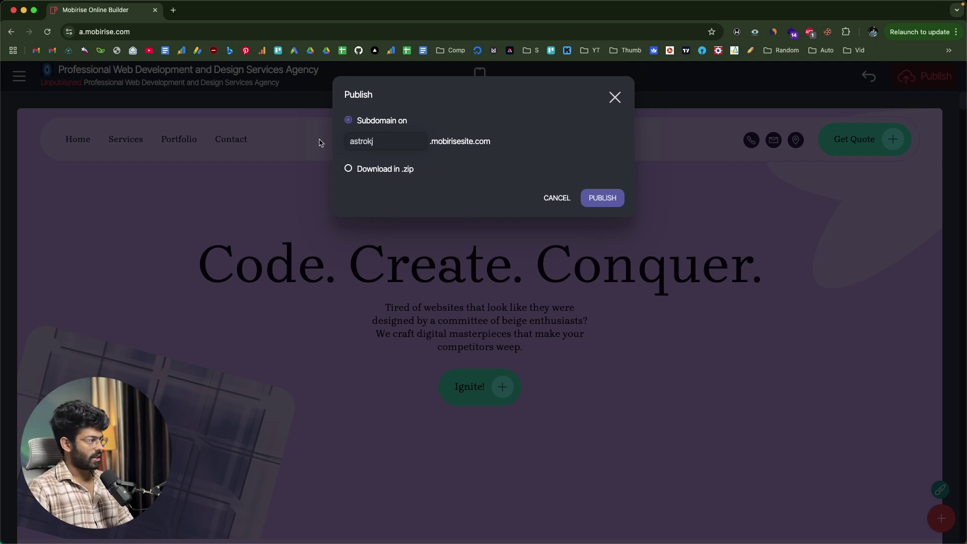
click(596, 198)
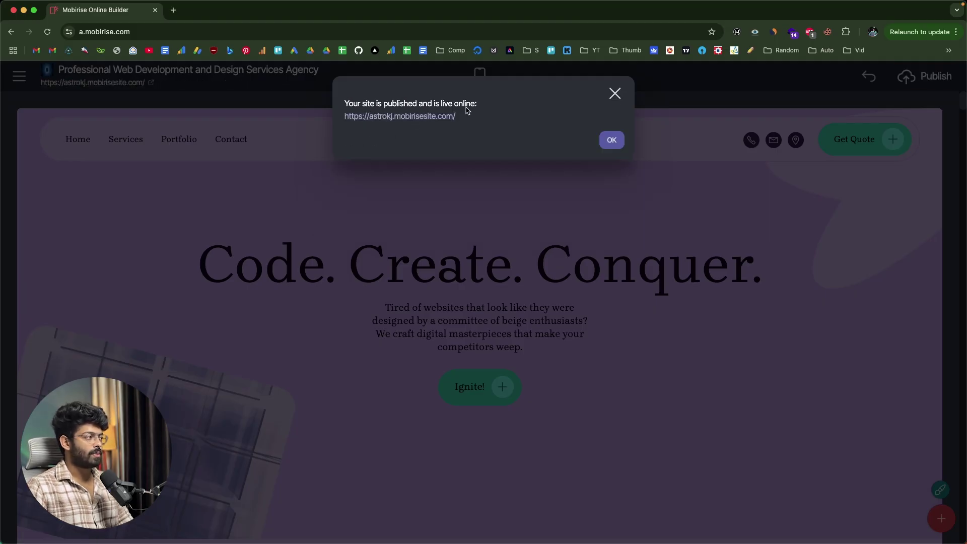
- Open the published site and review its hero, partner logo, reputation and call-to-action sections
click(448, 116)
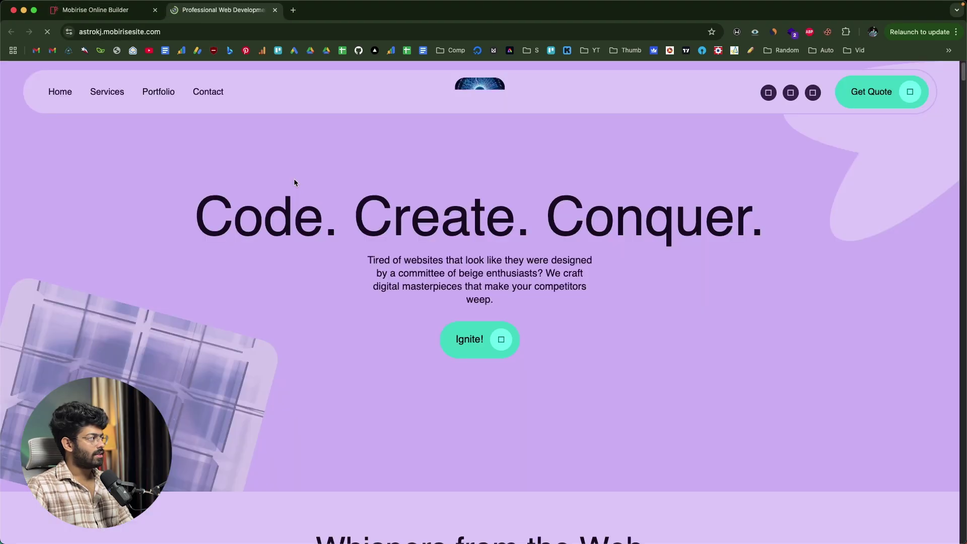
scroll(294, 181, down, 15)
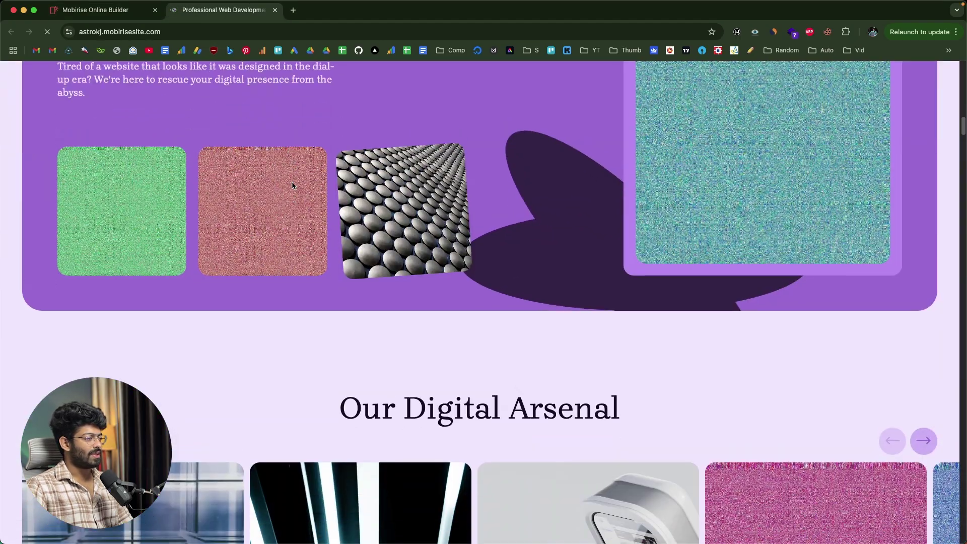
scroll(292, 182, up, 20)
scroll(291, 184, down, 15)
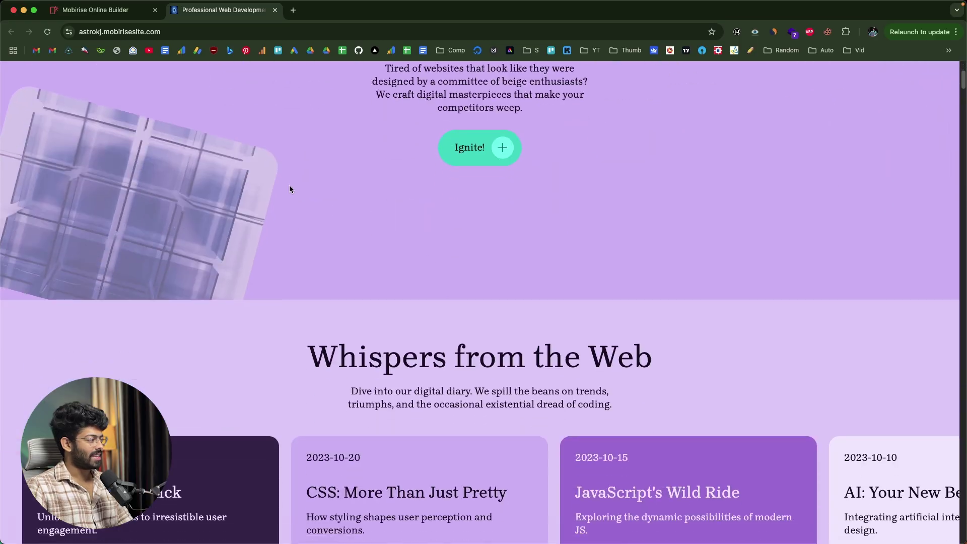
scroll(296, 189, up, 1)
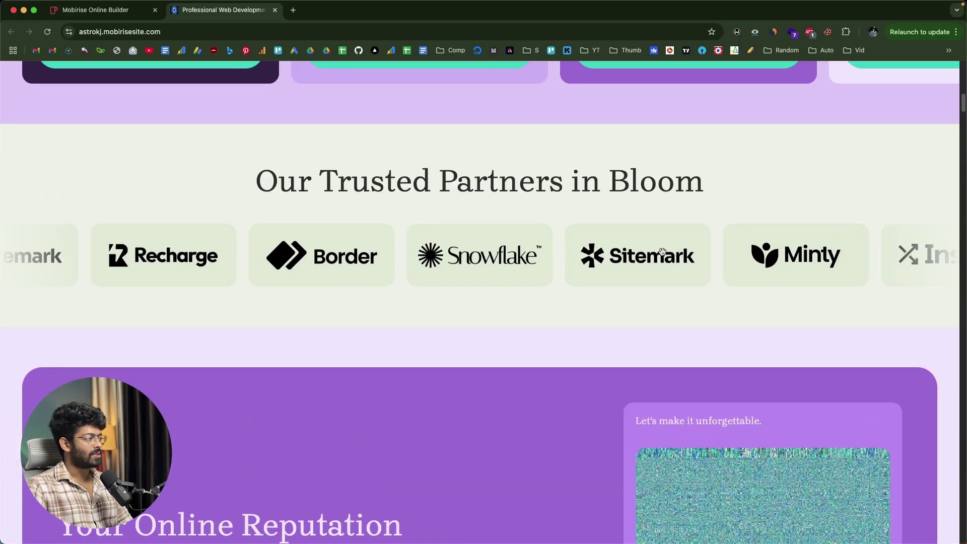
scroll(287, 243, down, 20)
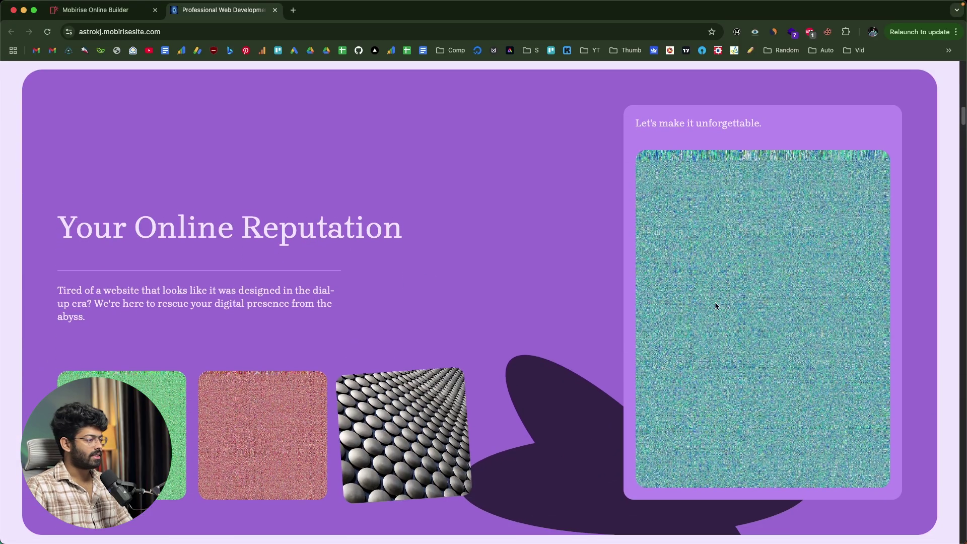
scroll(476, 331, down, 15)
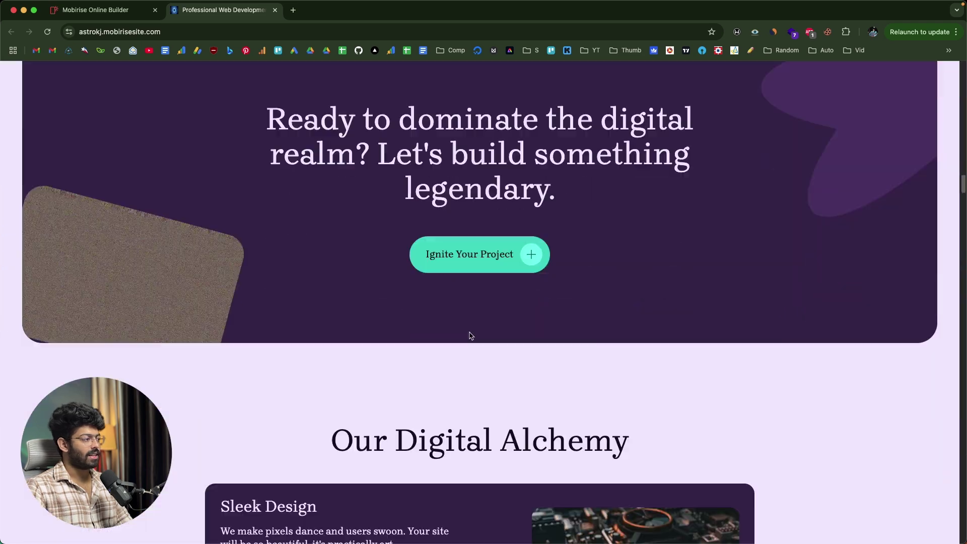
scroll(146, 65, up, 10)
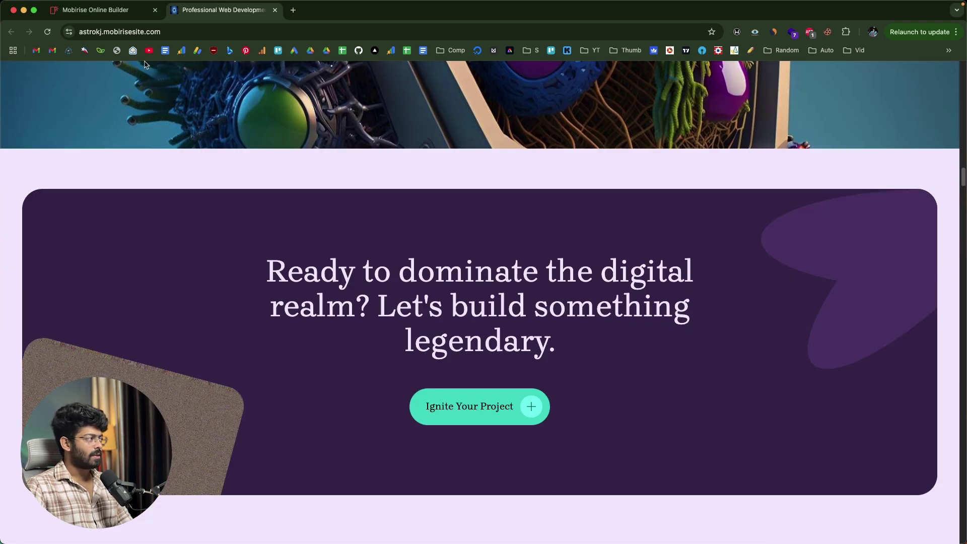
- Return to the Mobirise builder, dismiss the publishing confirmation, and export the website as a .zip download
click(115, 17)
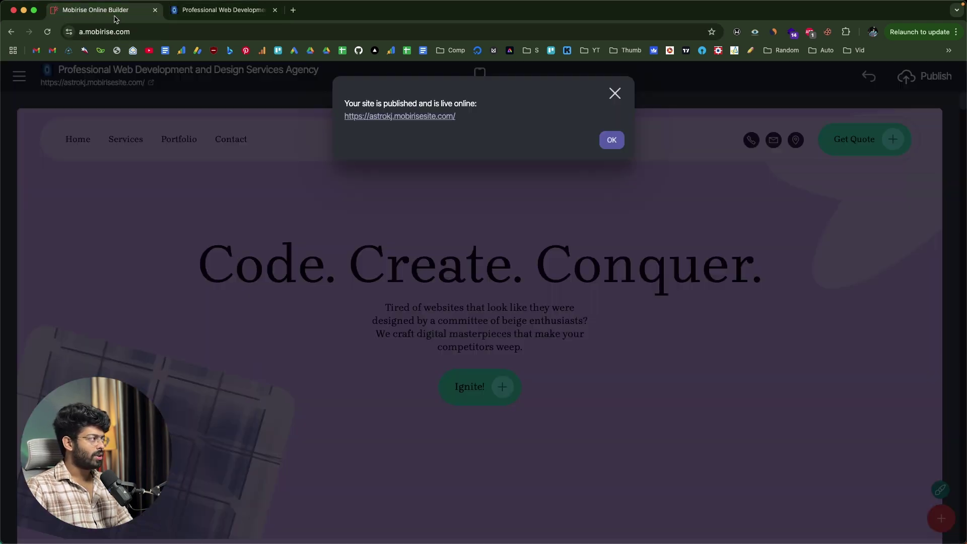
click(613, 94)
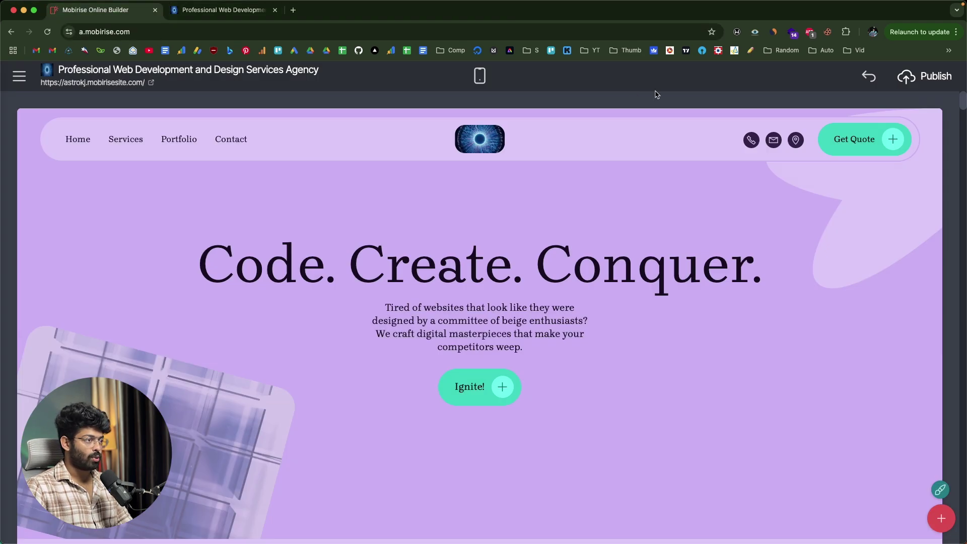
click(924, 77)
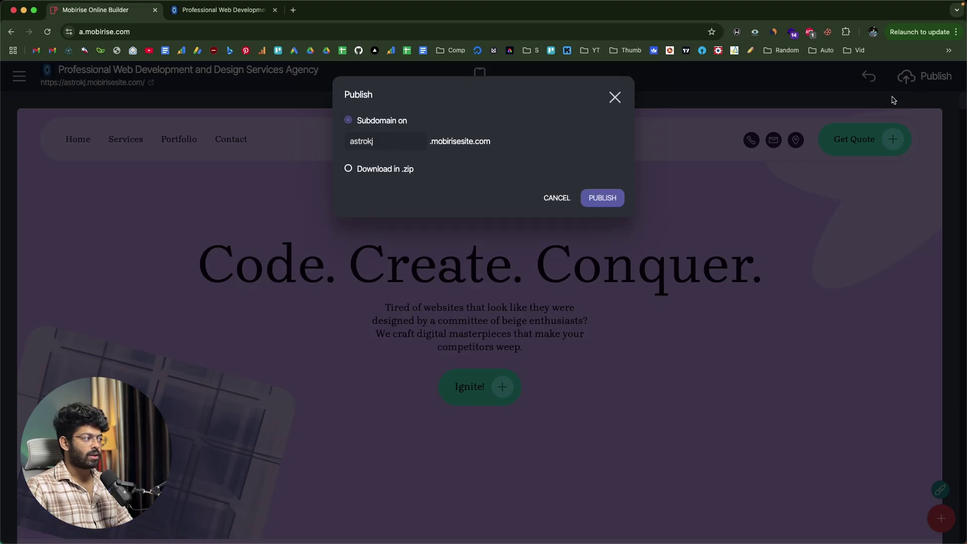
click(349, 170)
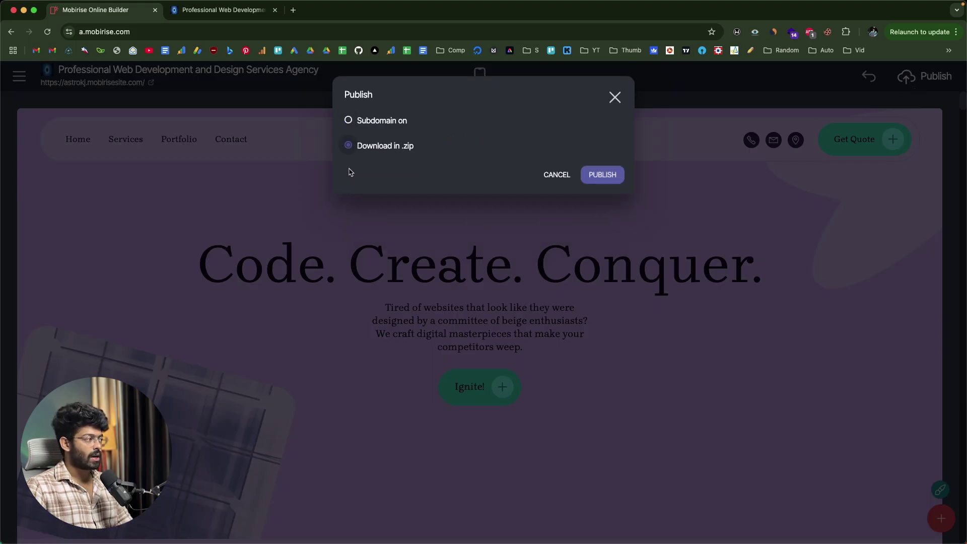
click(611, 176)
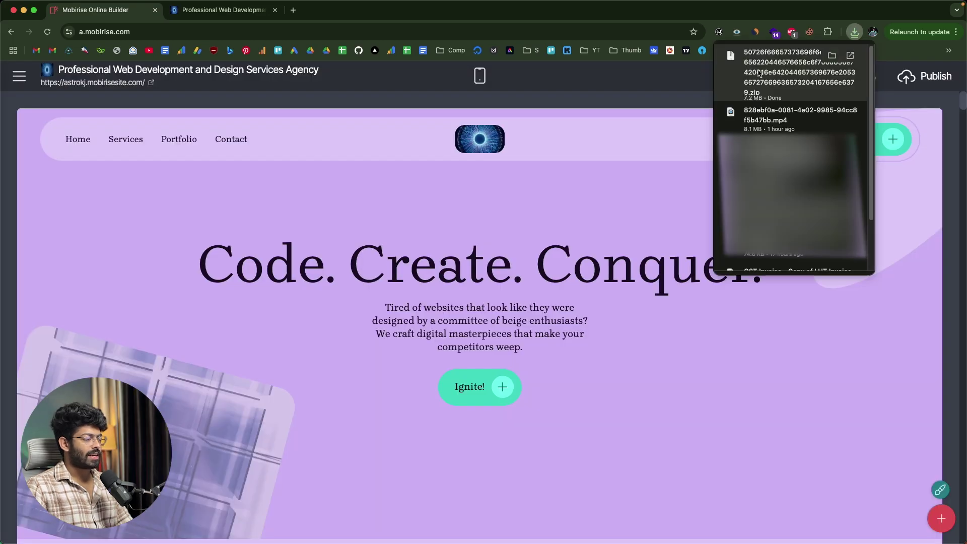
- Open the downloaded zip in Finder, examine index.html, project.mobirise and the assets subfolders, and return to the builder
click(766, 66)
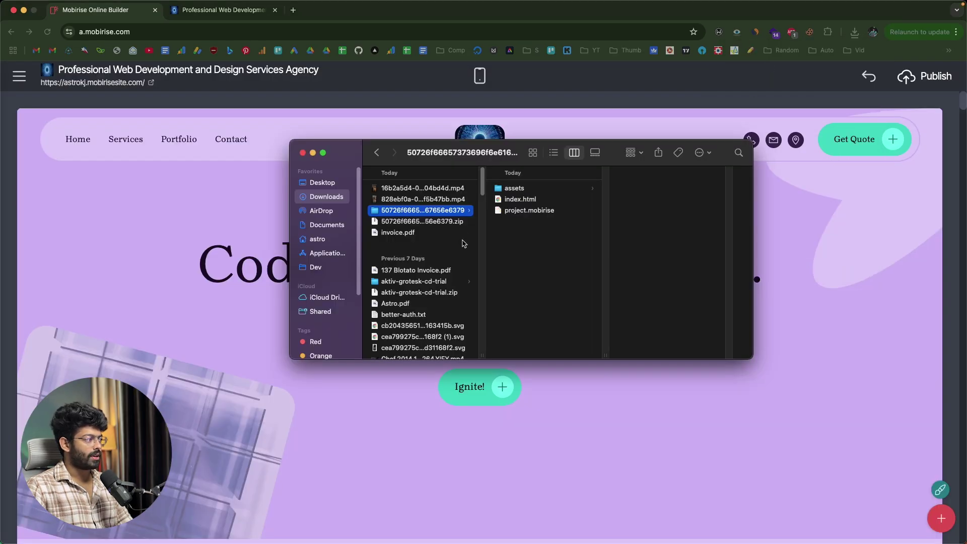
click(528, 200)
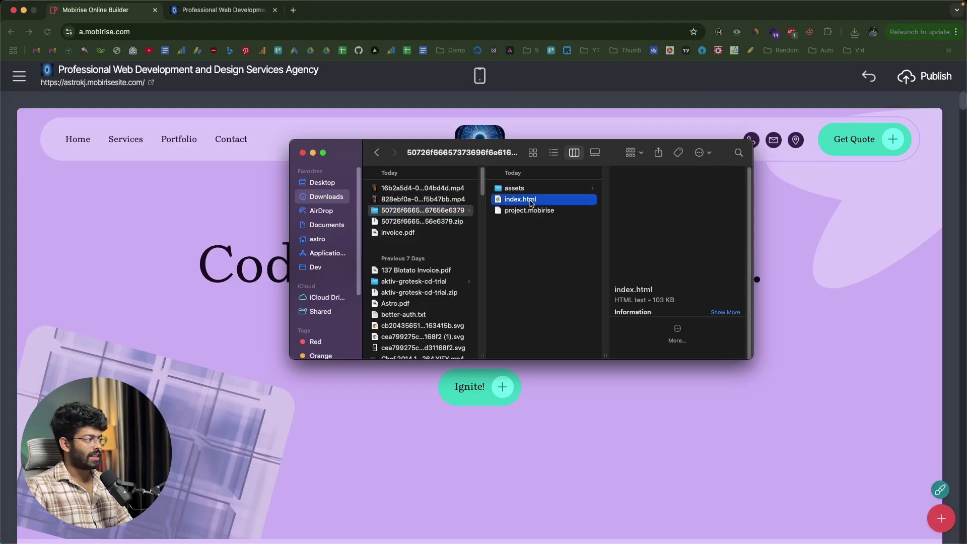
click(539, 213)
click(529, 190)
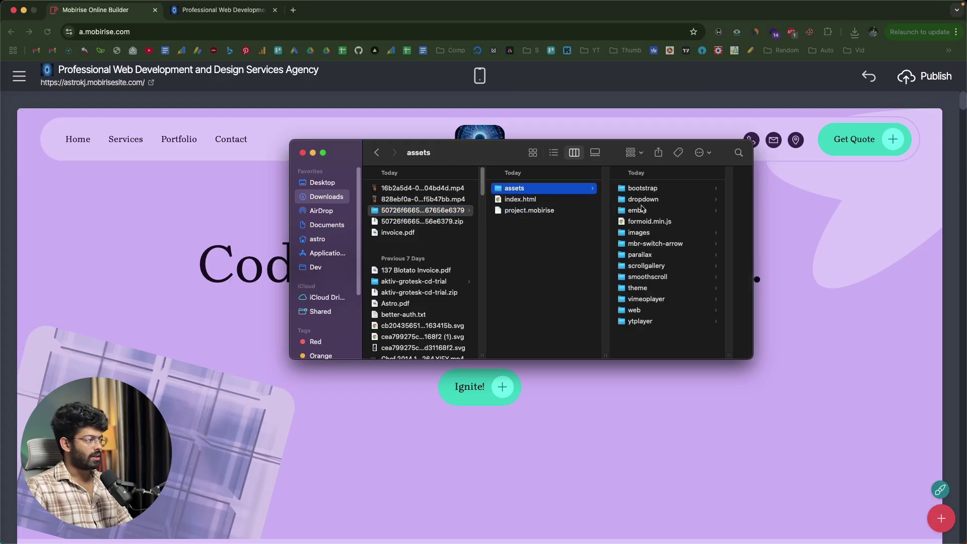
click(660, 243)
click(556, 289)
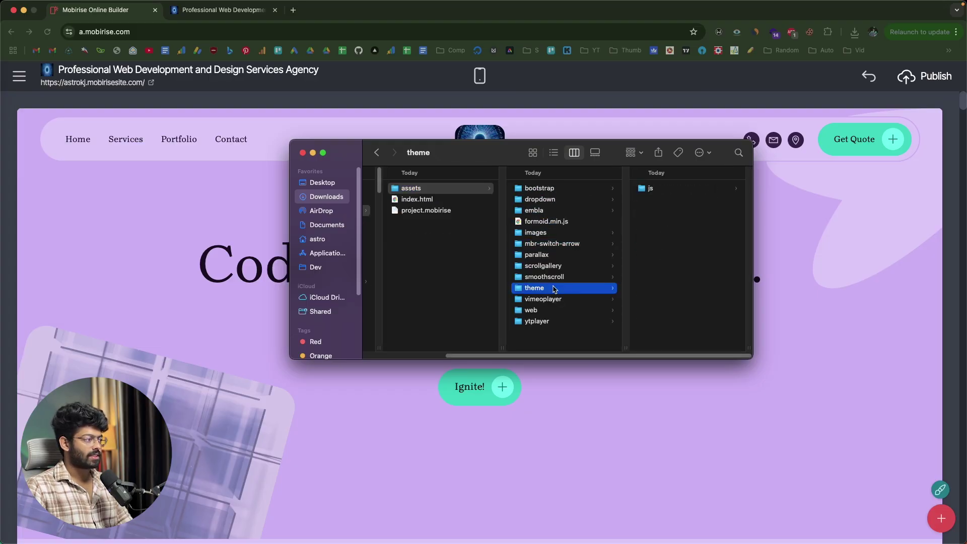
click(554, 300)
click(551, 311)
click(554, 242)
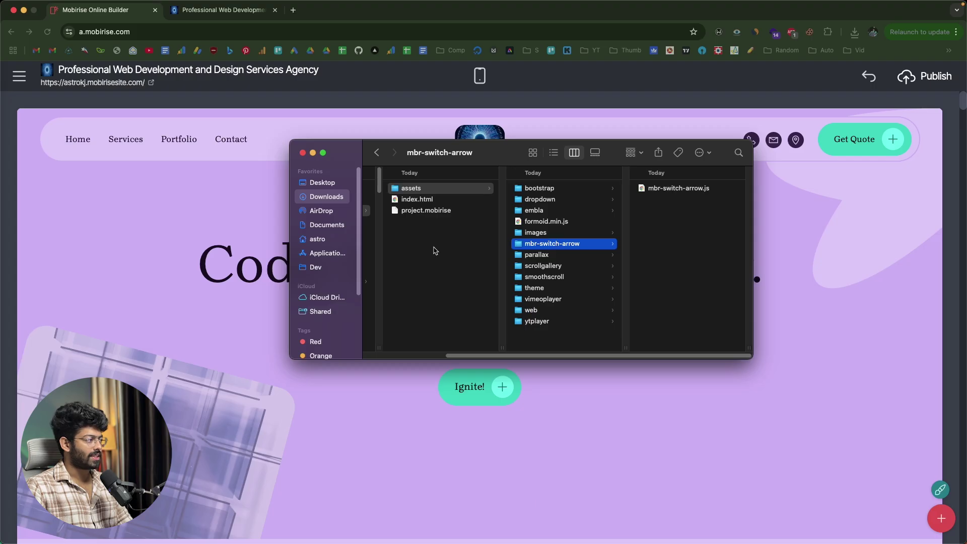
click(55, 243)
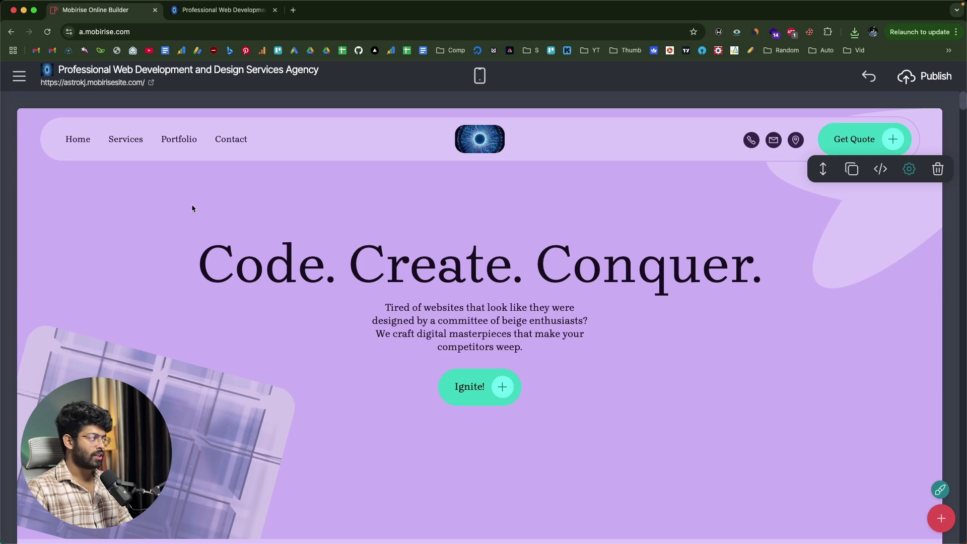
scroll(237, 218, down, 20)
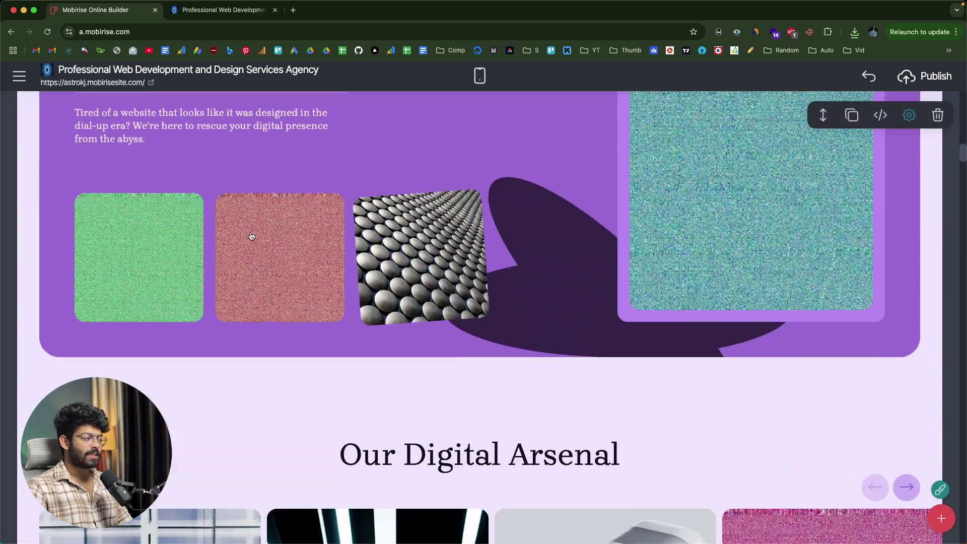
scroll(209, 186, up, 3)
scroll(183, 213, up, 15)
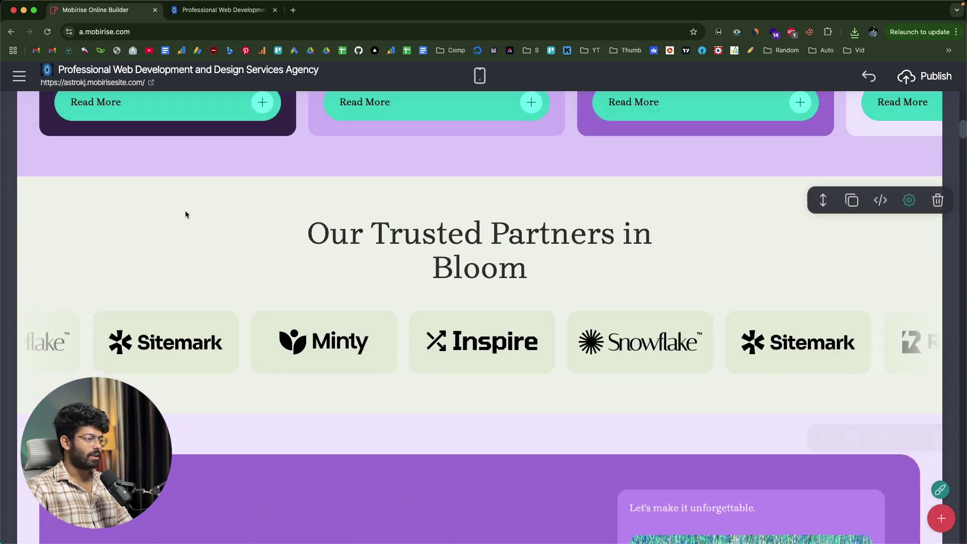
scroll(149, 225, up, 3)
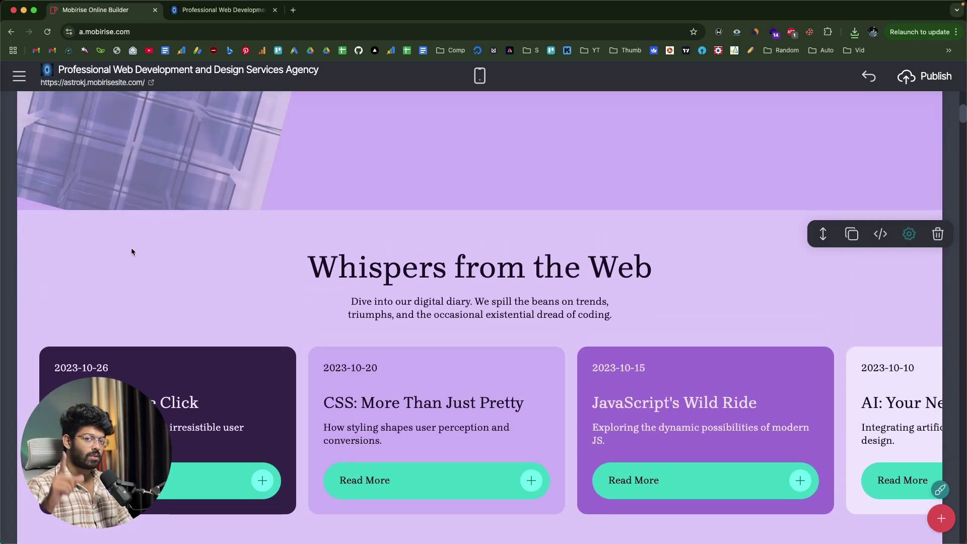
key(super+l)
click(247, 223)
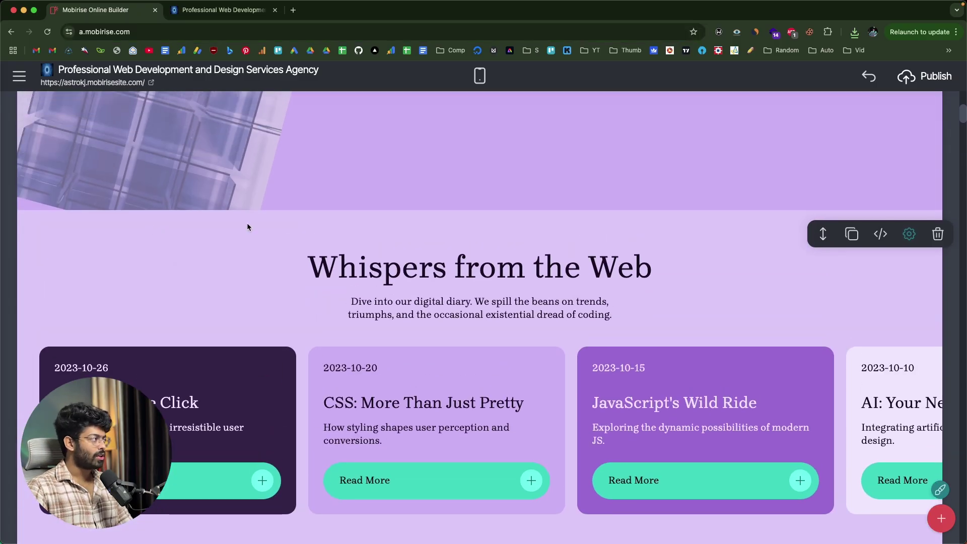